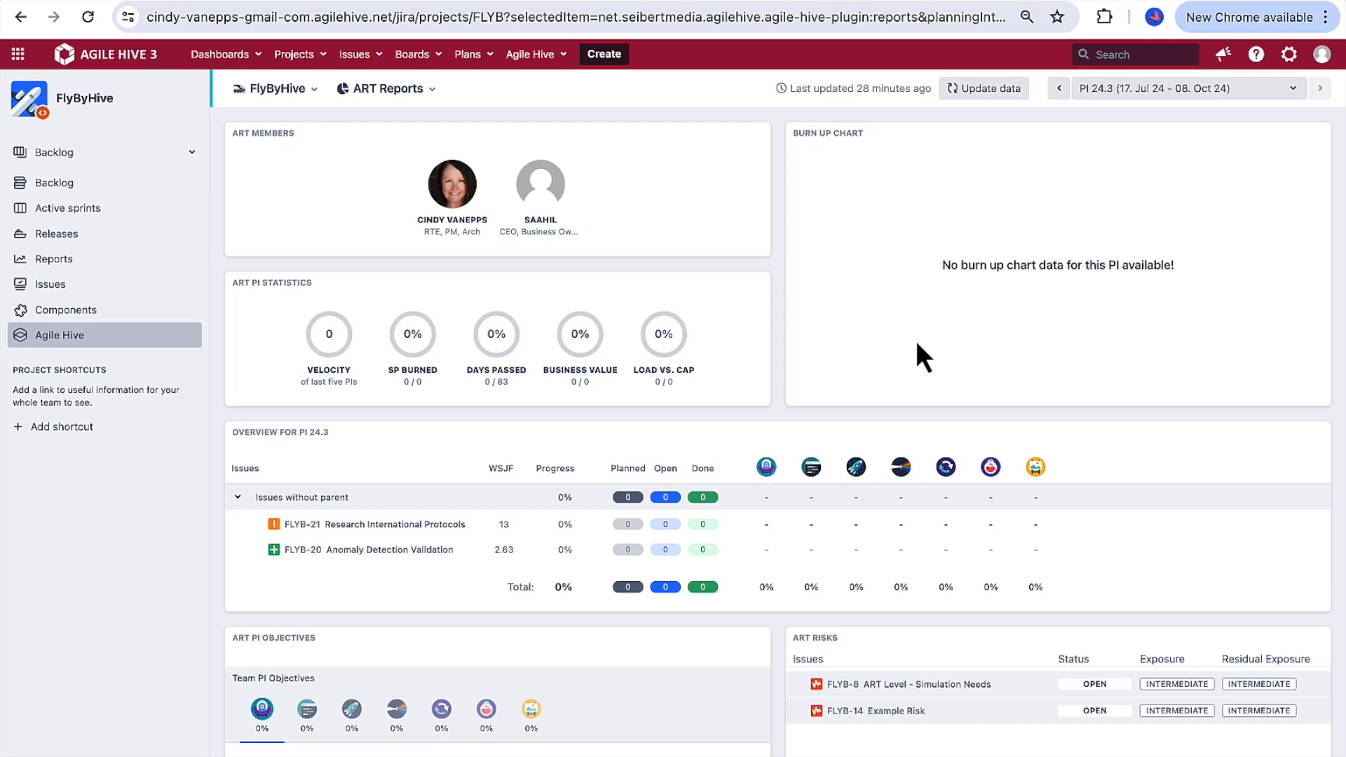
# Step: Open the Anomaly Detection team of the FlyByHive ART under HiveFlyer in a new browser tab and switch to it
pyautogui.click(565, 56)
pyautogui.moveTo(601, 174)
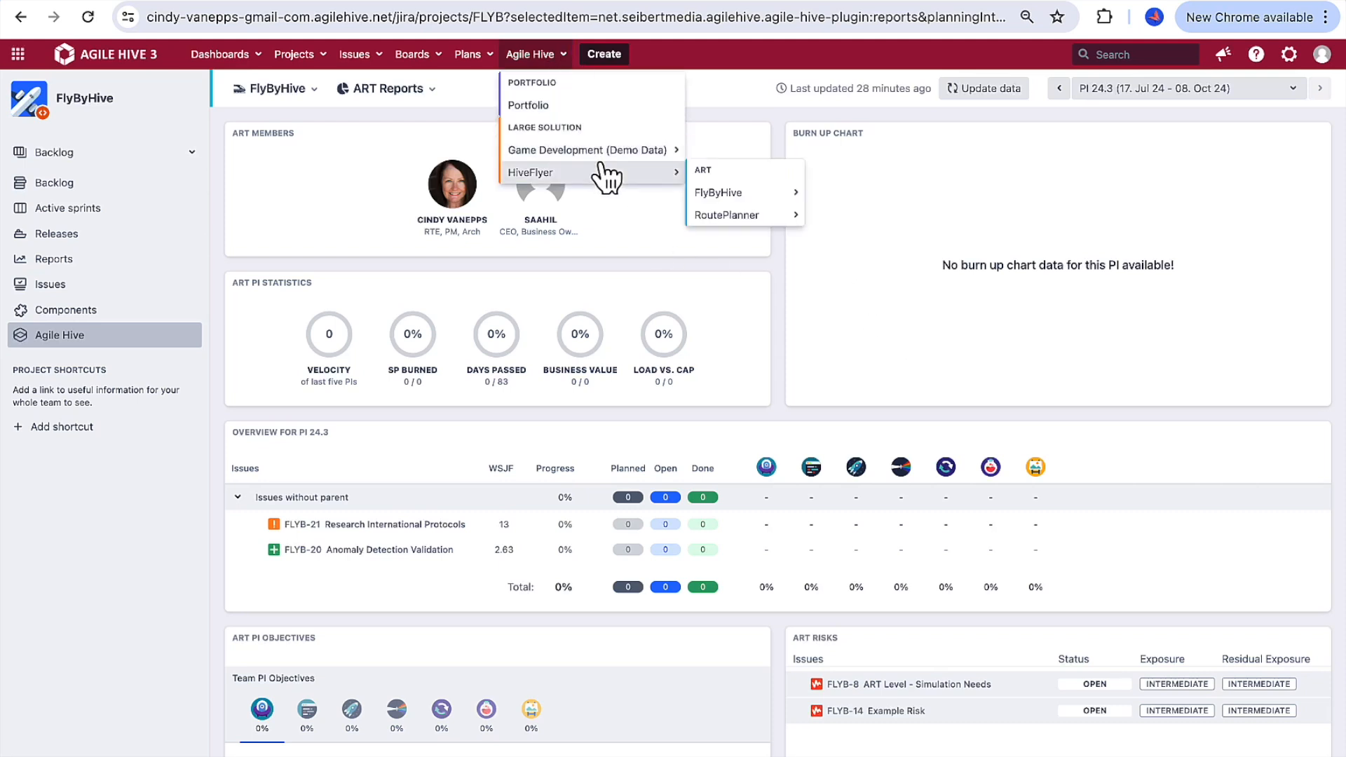
pyautogui.moveTo(712, 192)
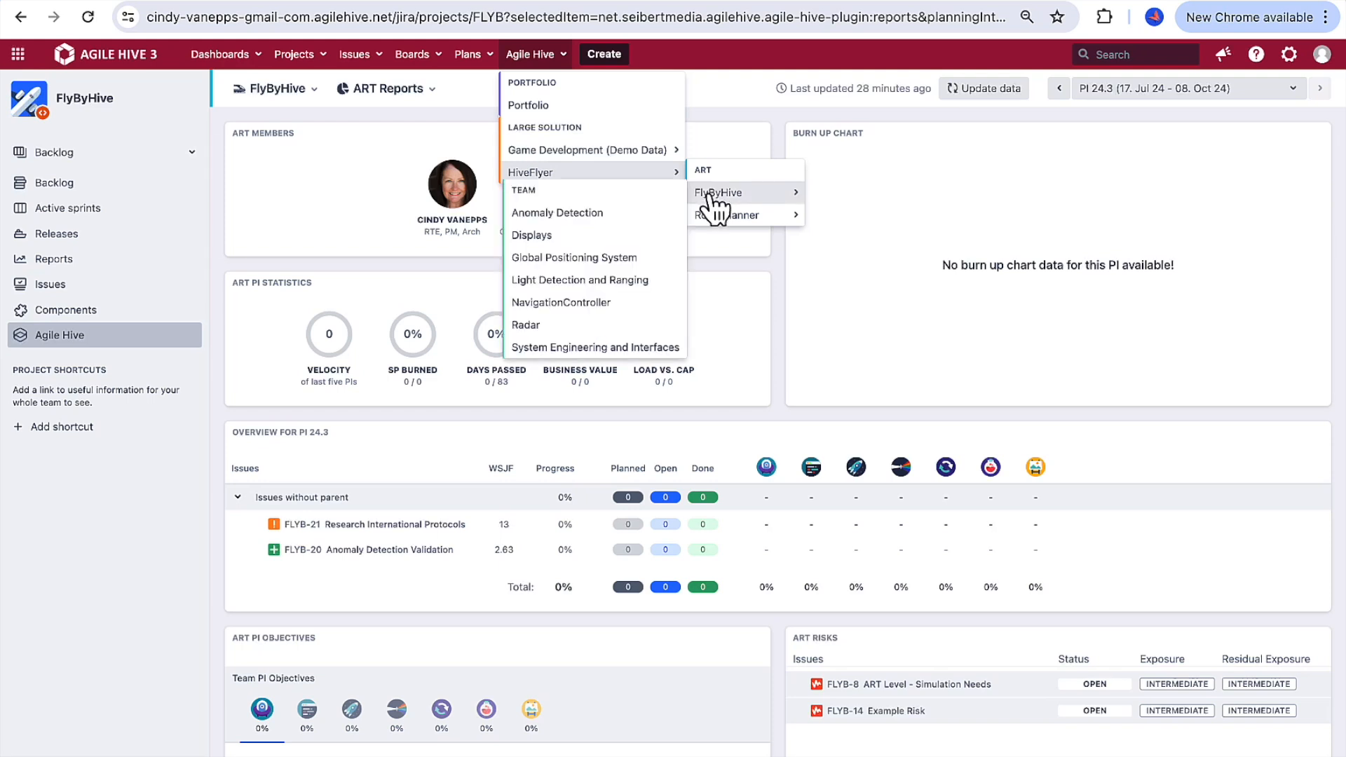
pyautogui.rightClick(644, 215)
pyautogui.click(662, 221)
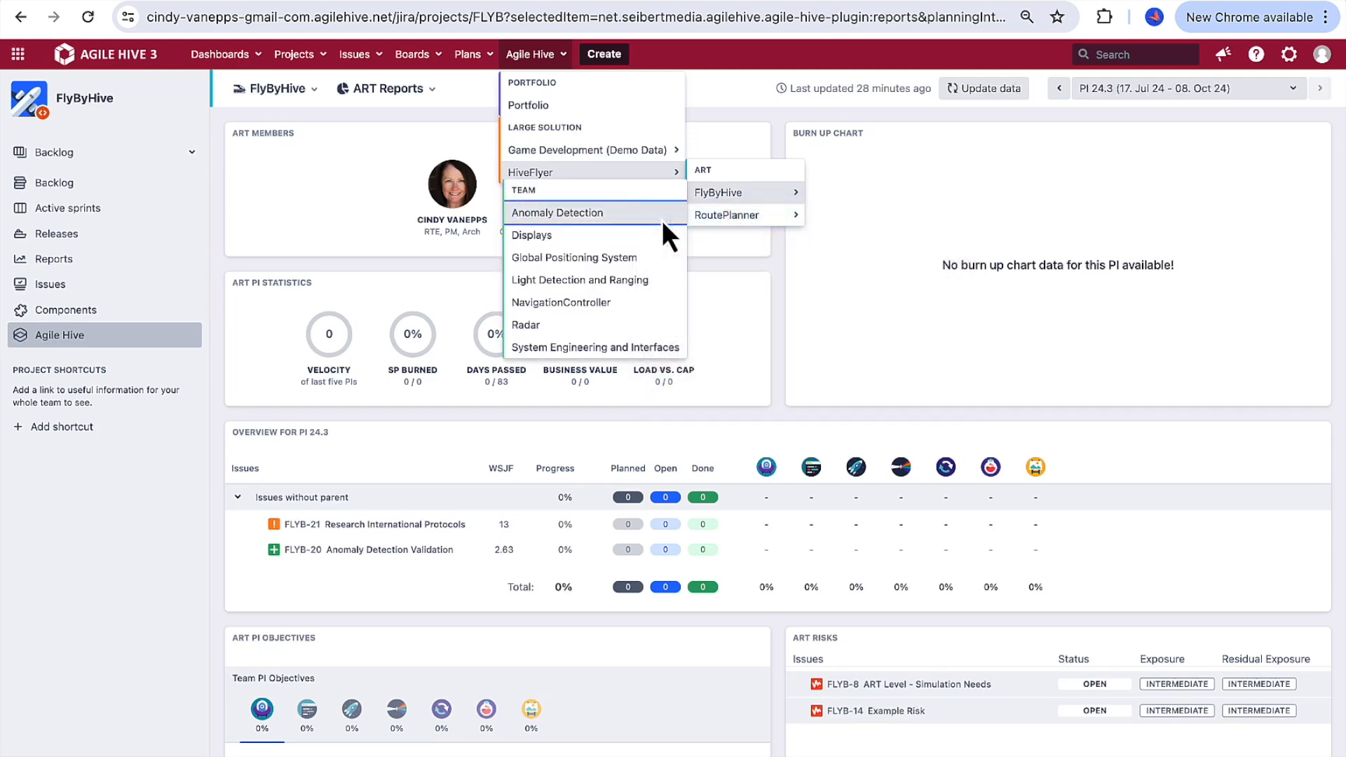
pyautogui.click(556, 0)
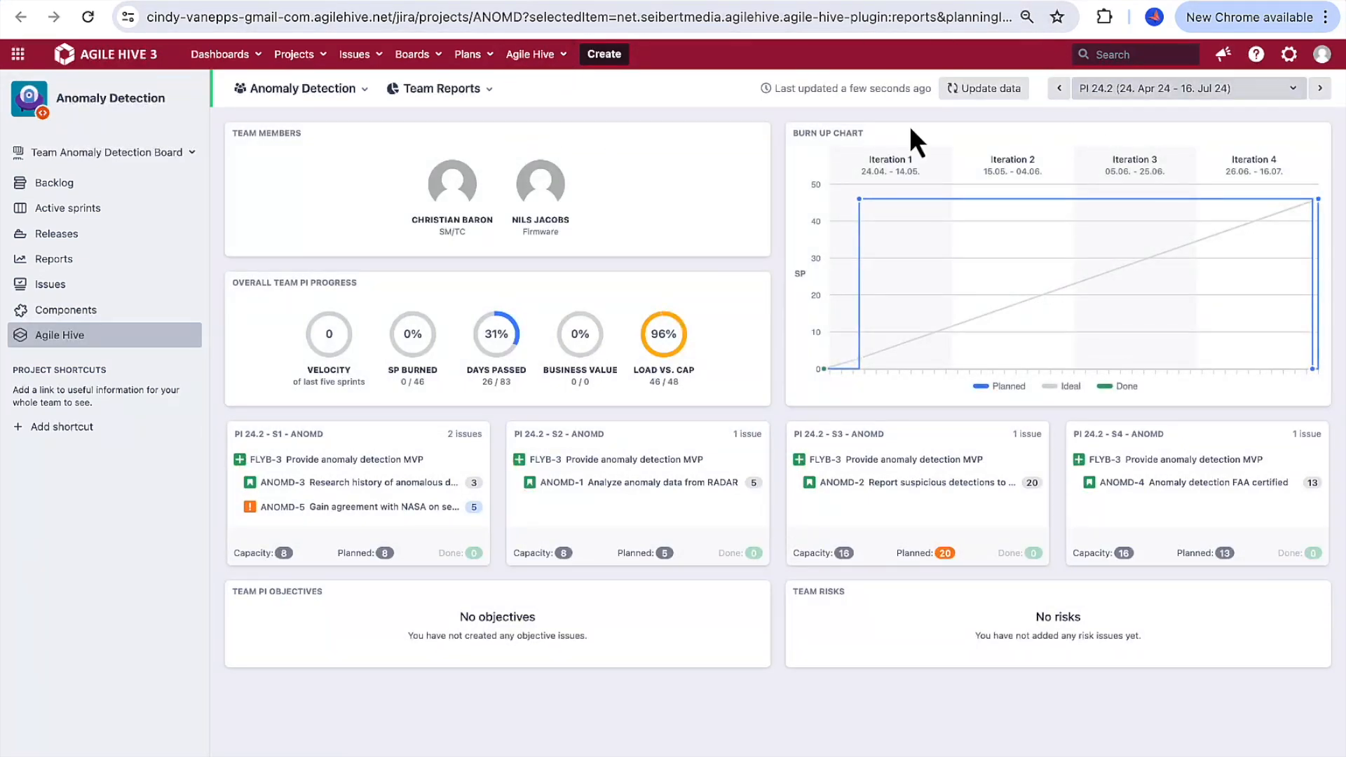
# Step: Show the Anomaly Detection team's breakout board filtered to feature FLYB-3, Provide anomaly detection MVP
pyautogui.click(489, 92)
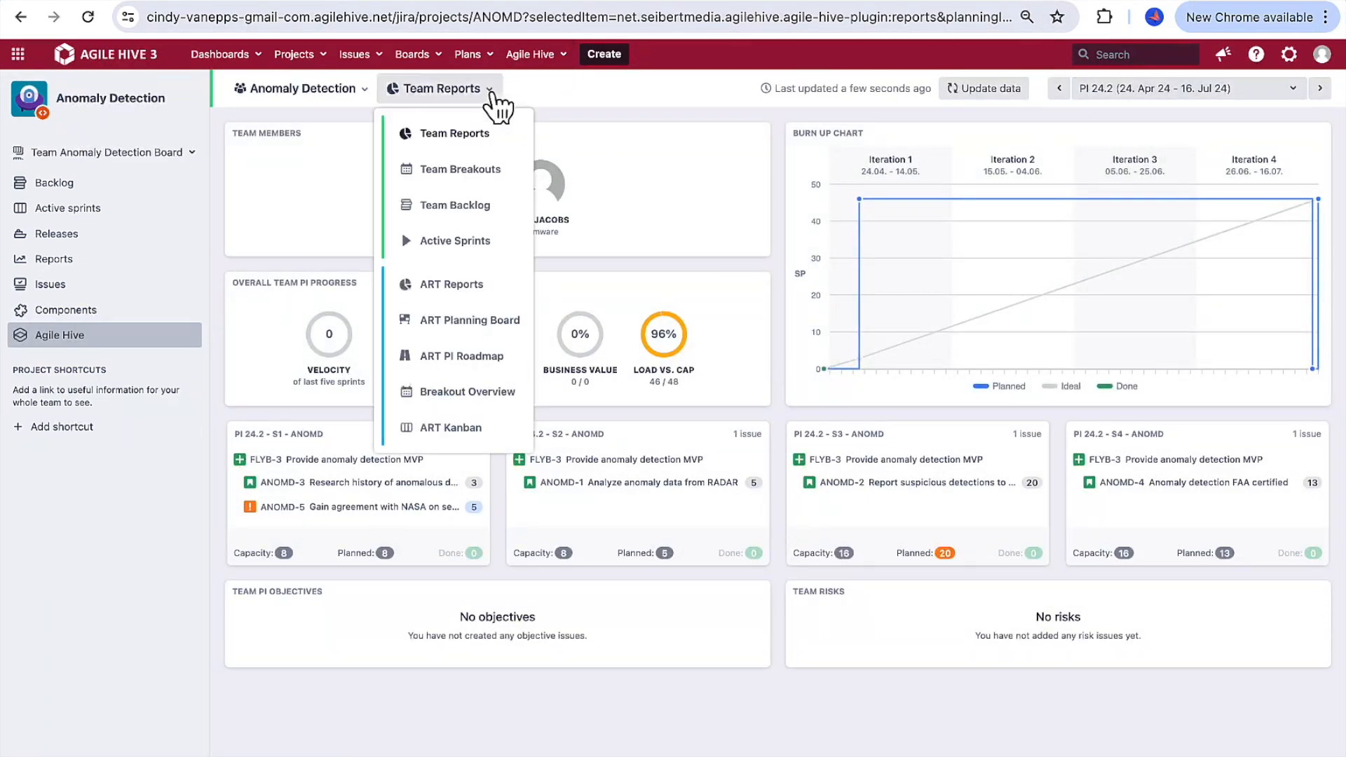
pyautogui.click(491, 172)
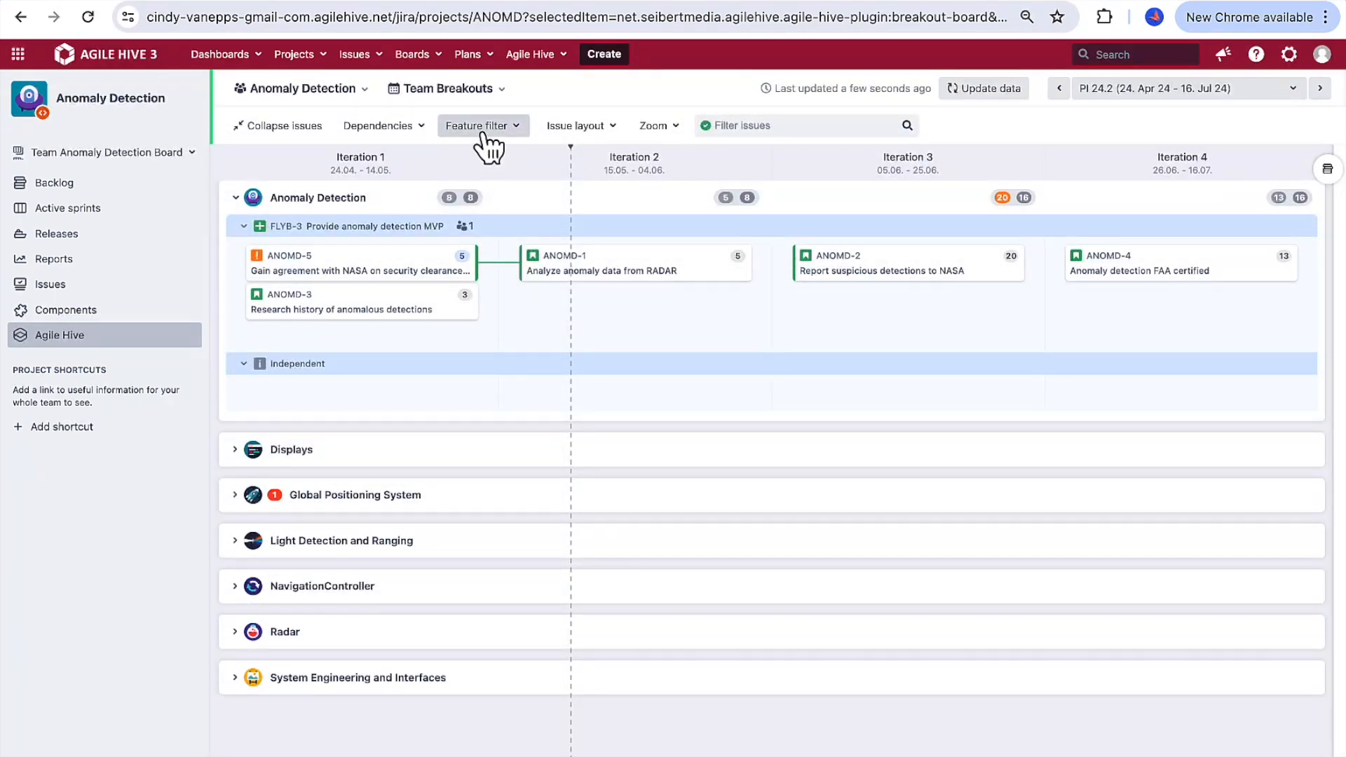
pyautogui.click(489, 147)
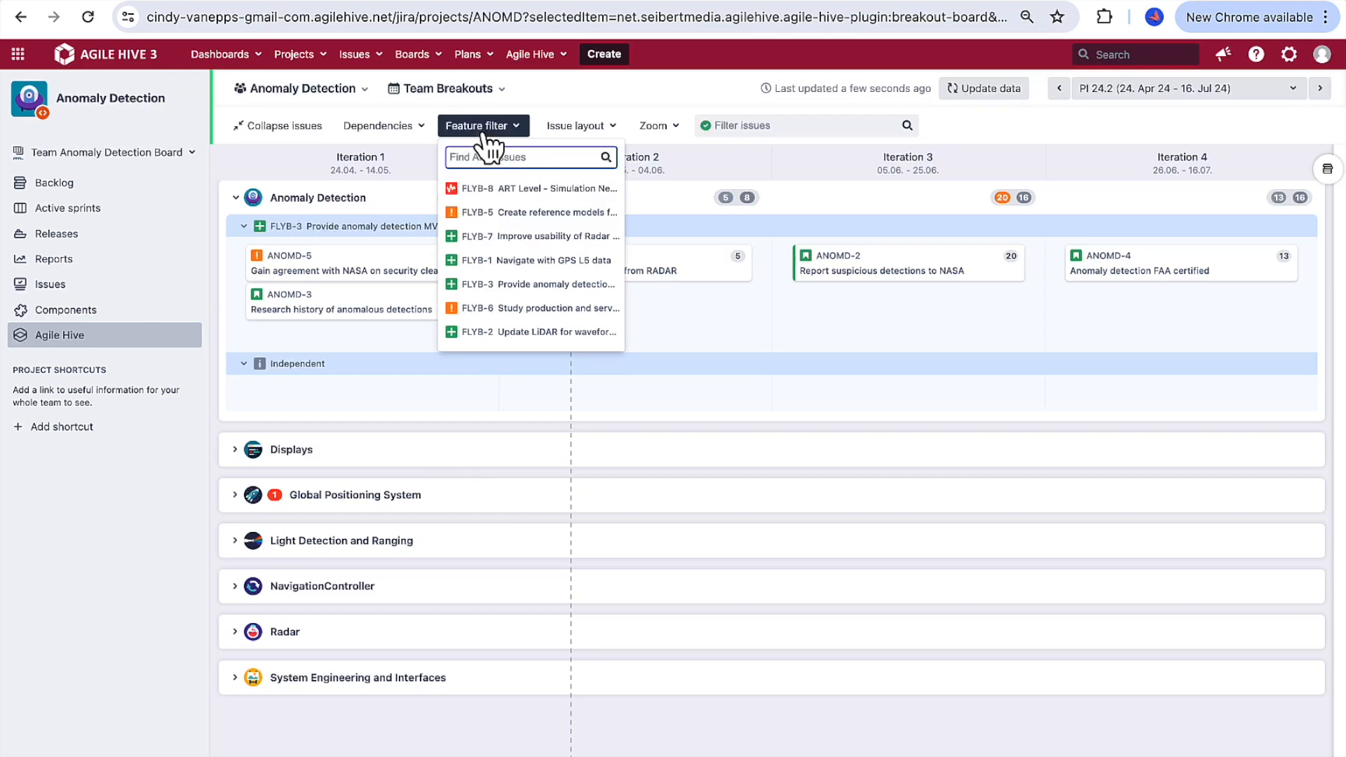
pyautogui.click(498, 282)
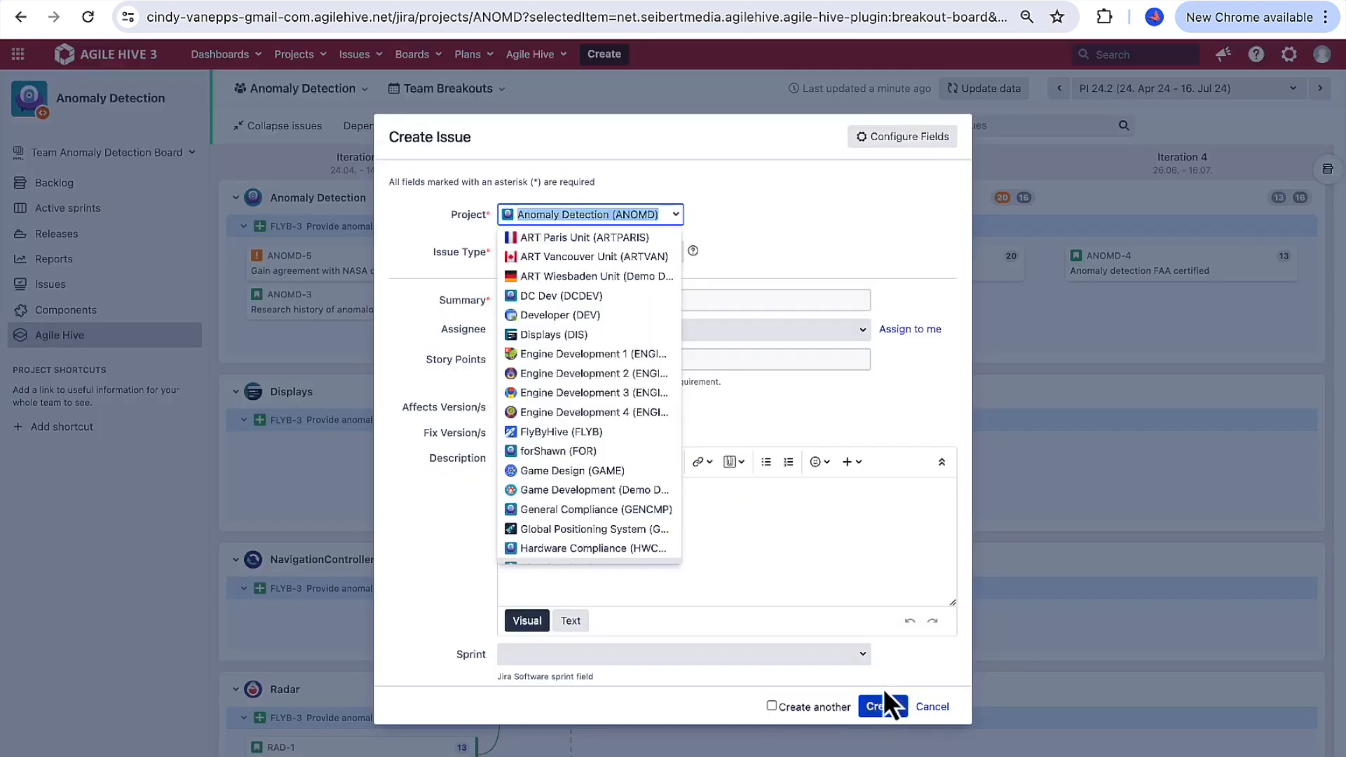
# Step: Create a story in the NavigationController (NAVC) project with the summary "Check Entity Detection with GPS"
pyautogui.click(572, 280)
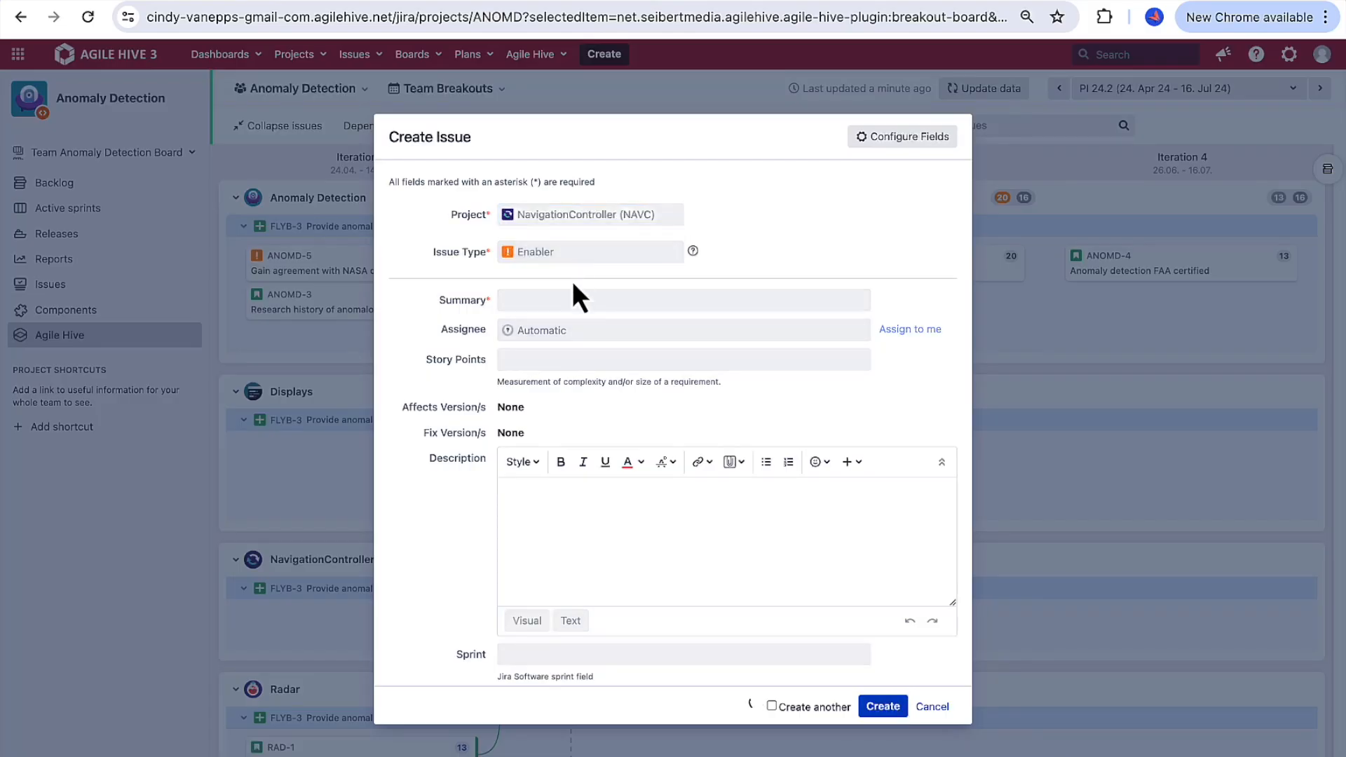
pyautogui.click(555, 299)
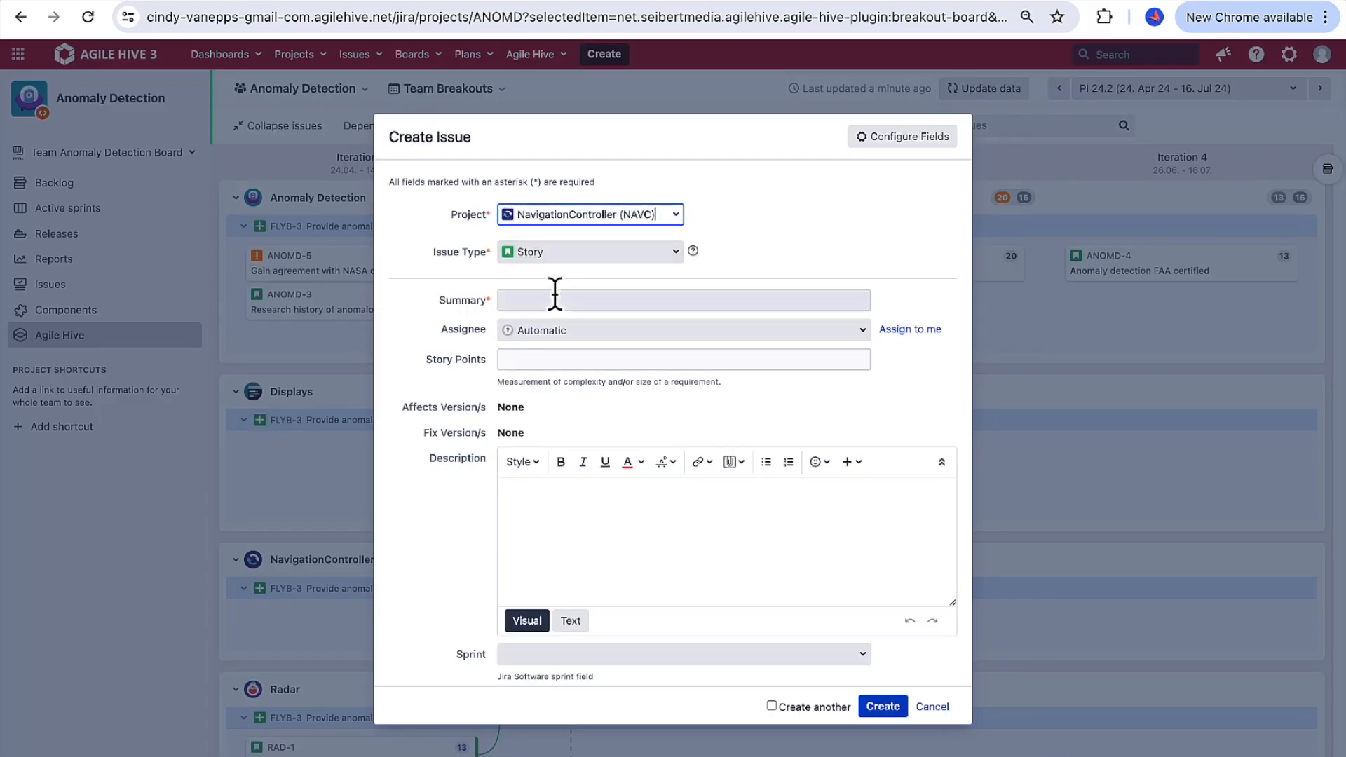
pyautogui.write('Check Entity Detection')
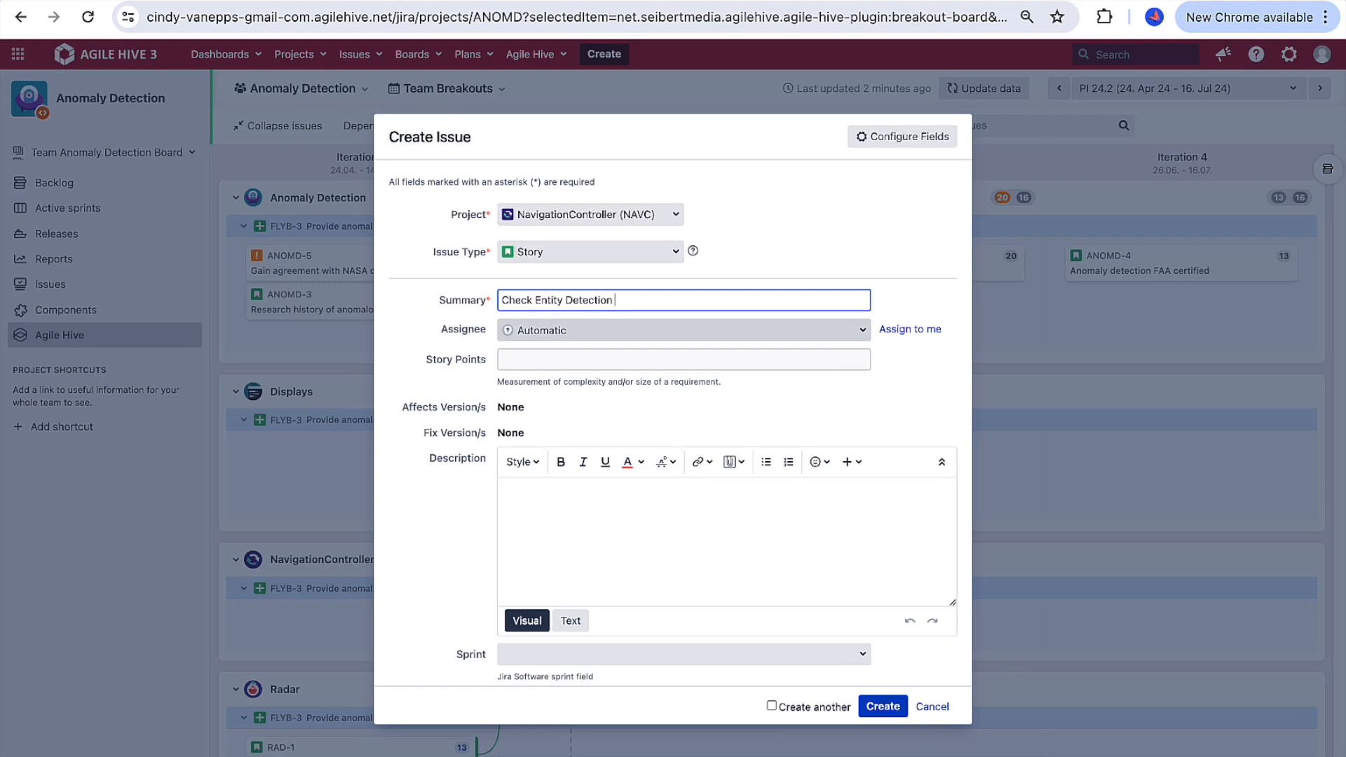
pyautogui.write(' with GPS')
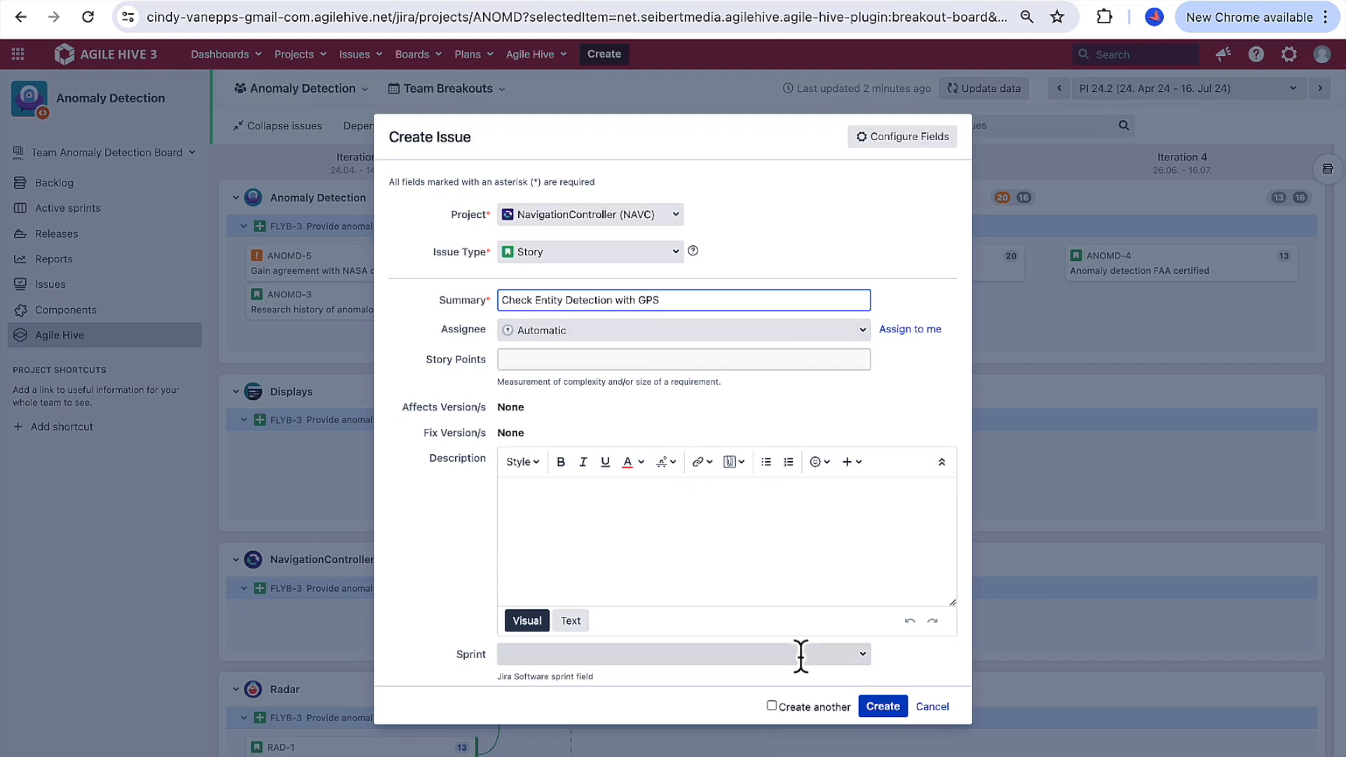
pyautogui.click(896, 708)
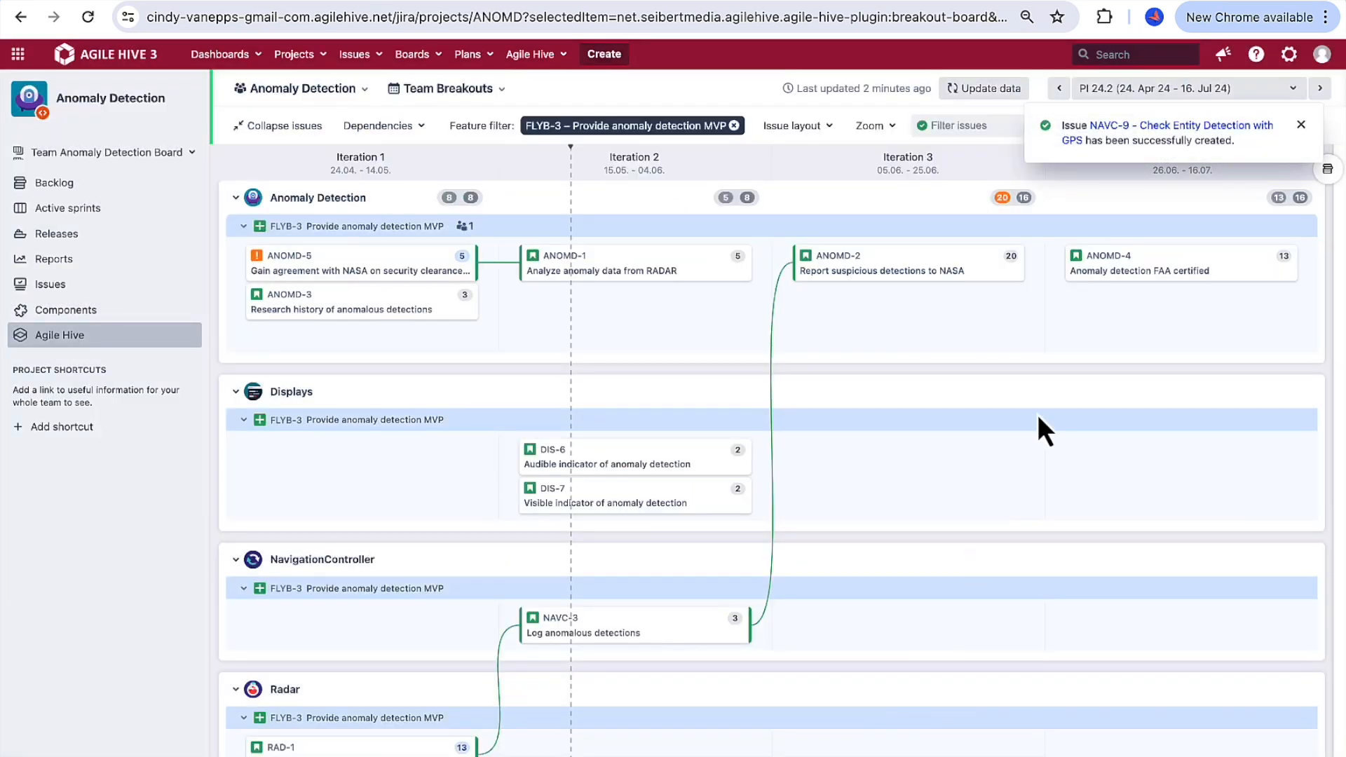
# Step: Open the new Check Entity Detection with GPS story and link it as Child of FLYB-20, Anomaly Detection Validation
pyautogui.click(1164, 127)
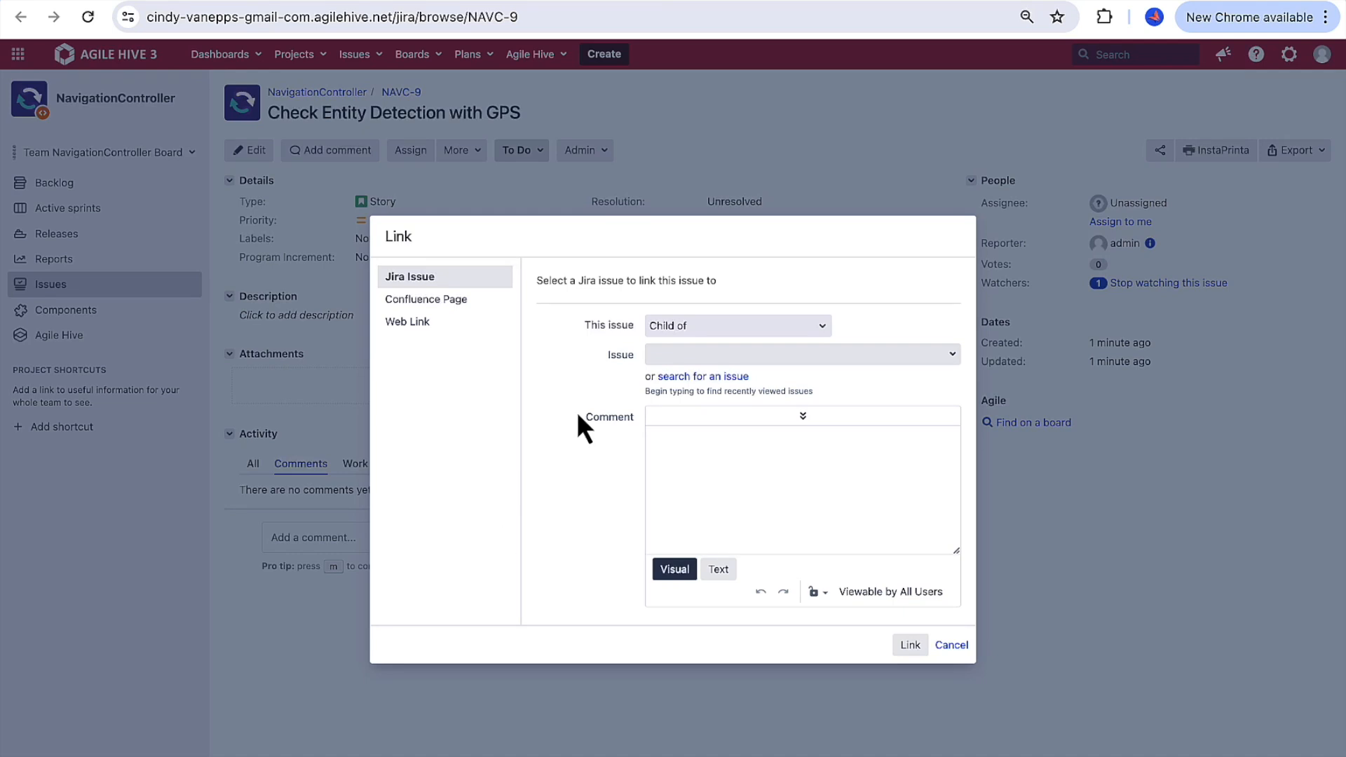
pyautogui.click(659, 355)
pyautogui.write('FLYB-20')
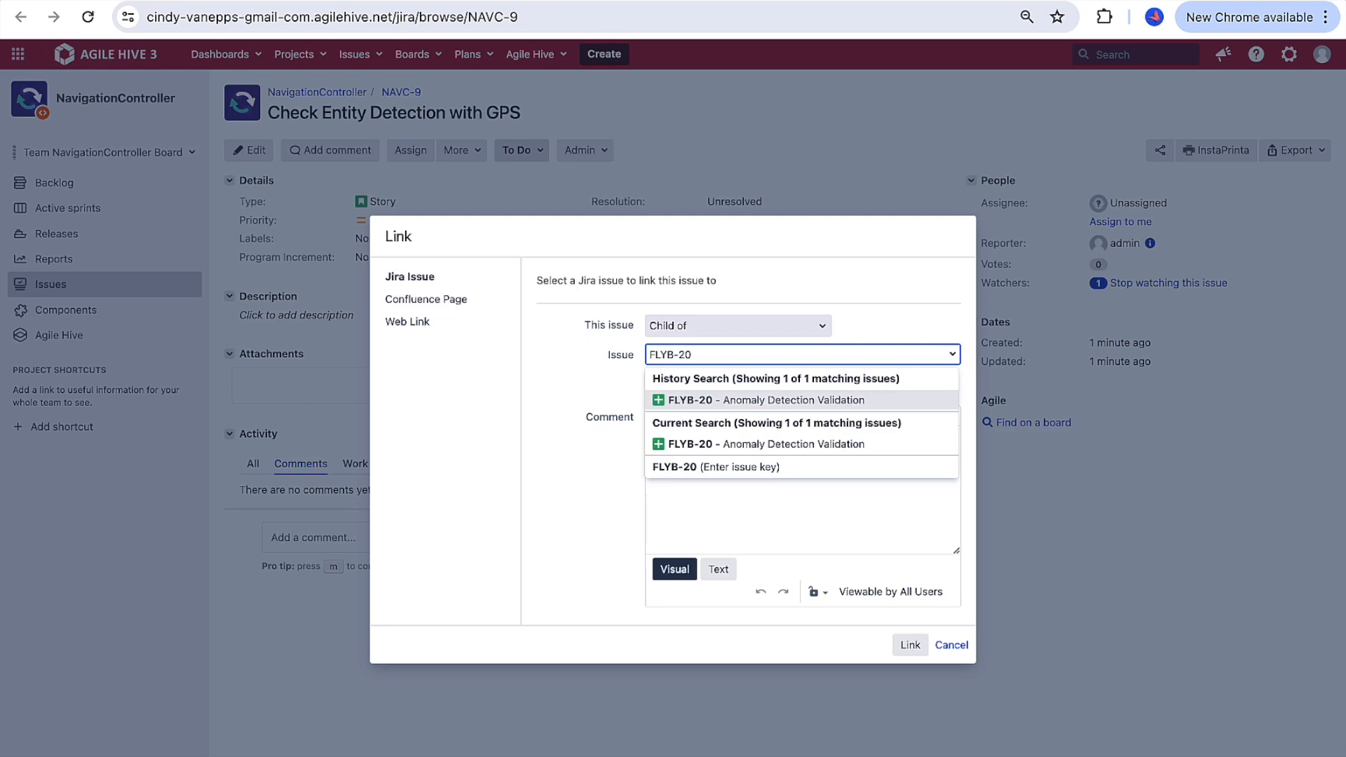
pyautogui.click(684, 403)
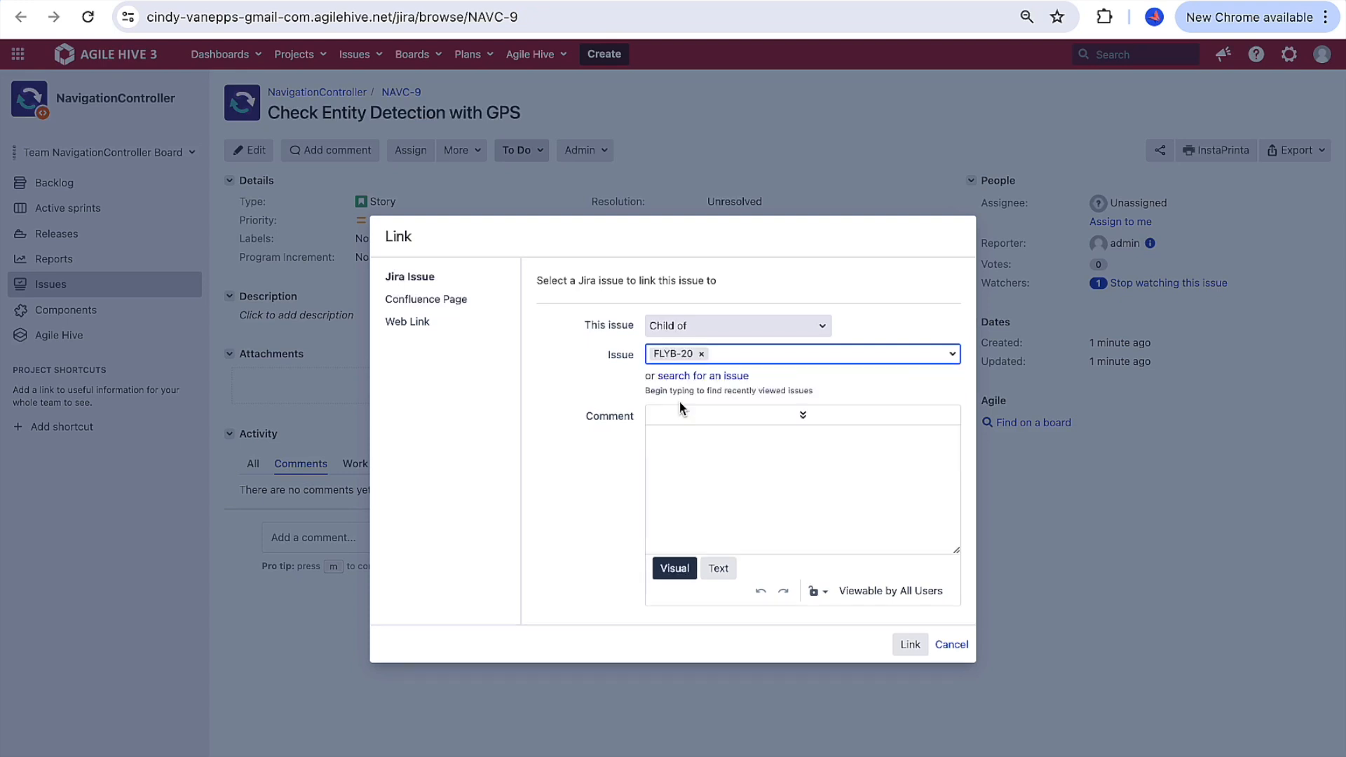
pyautogui.click(911, 645)
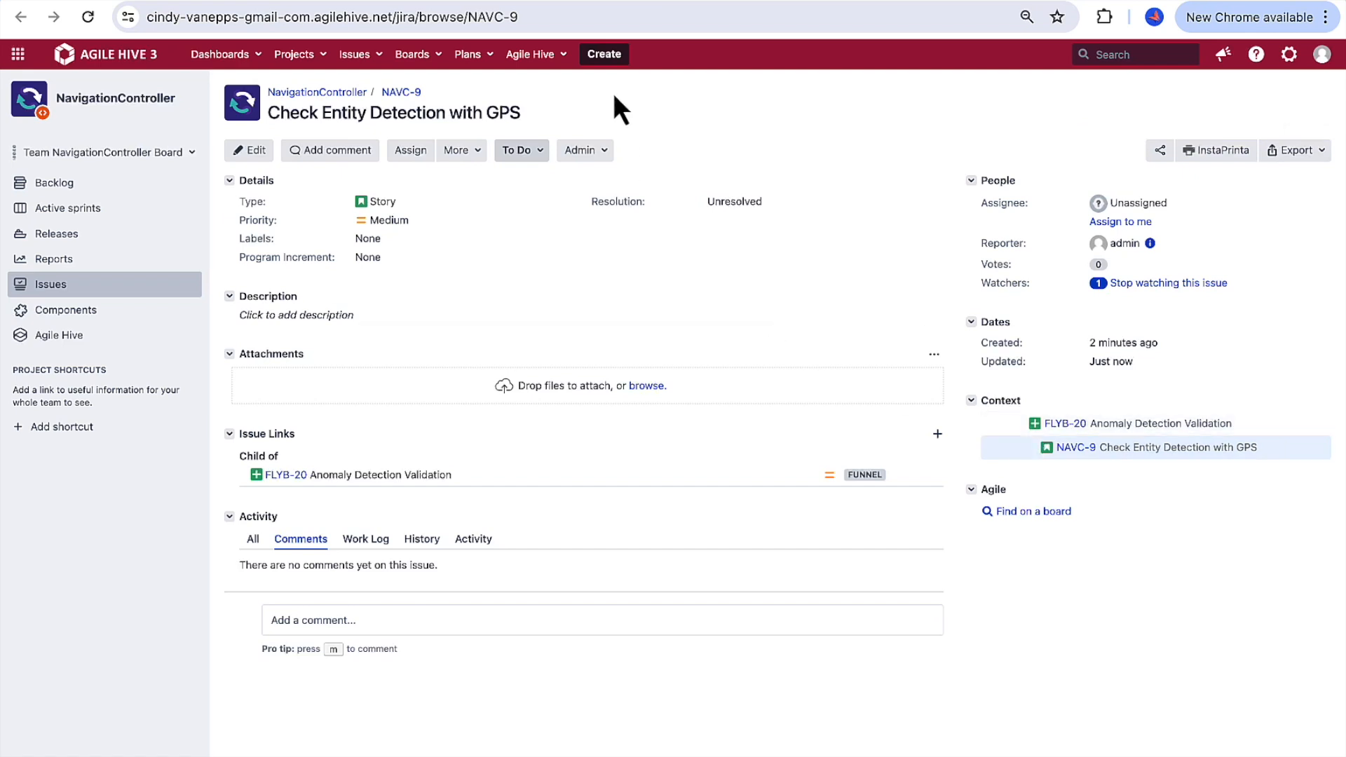
# Step: Start a new issue of type Story and set its project to Global Positioning System (GPS)
pyautogui.click(602, 59)
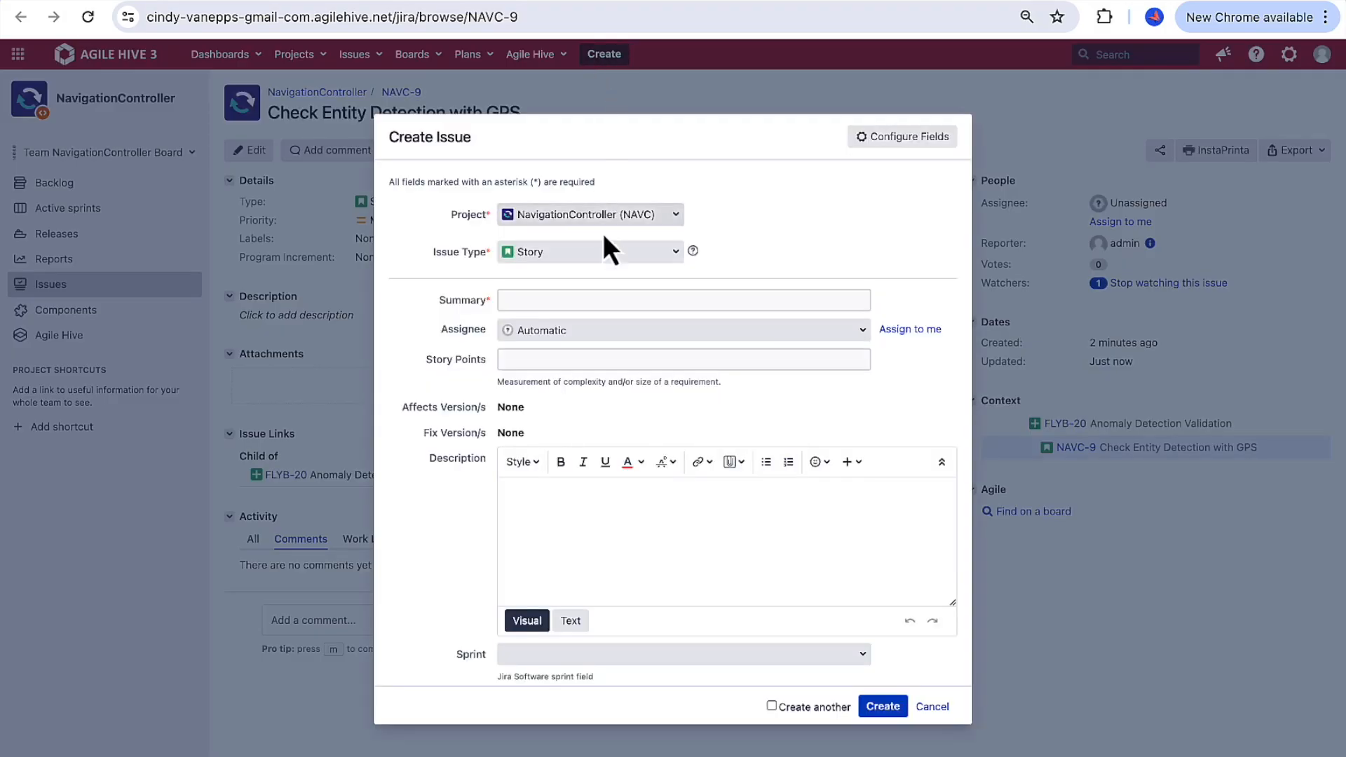
pyautogui.click(588, 215)
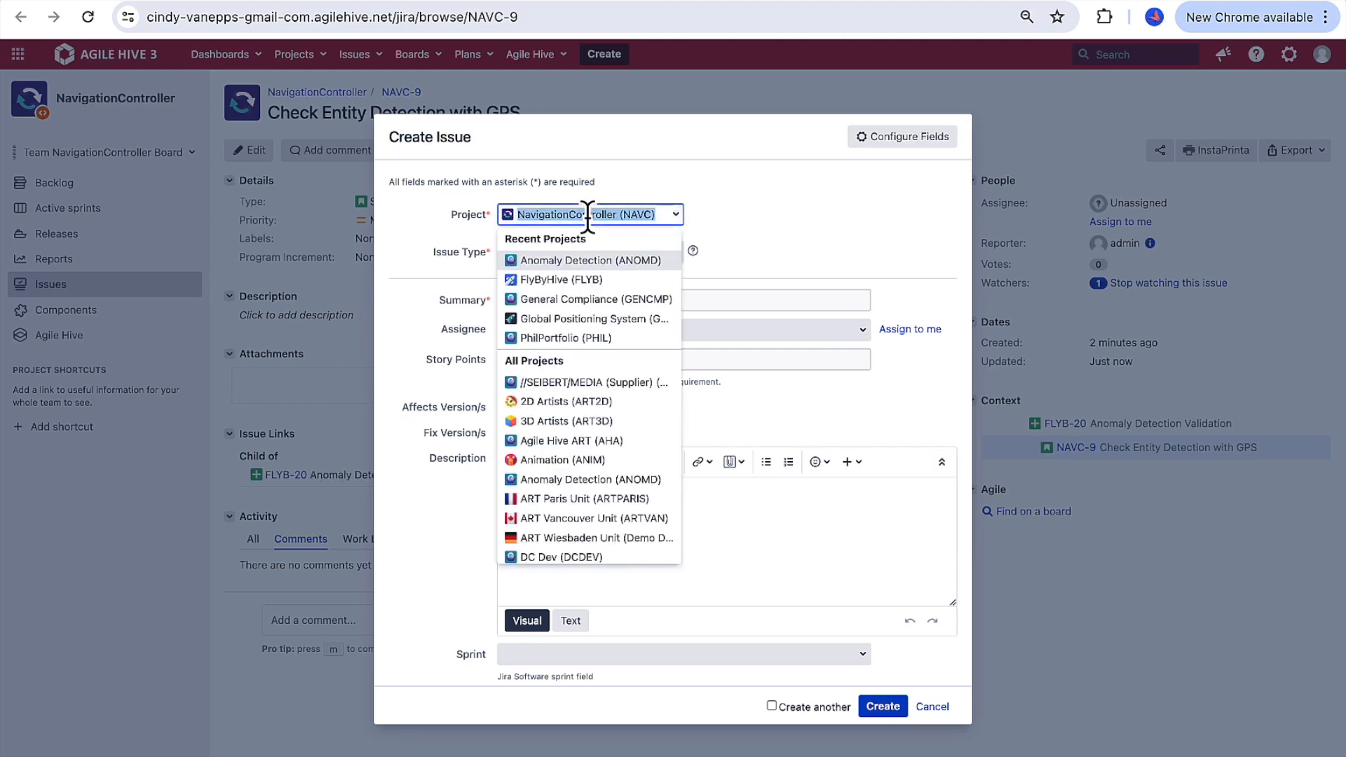
pyautogui.write('Gener')
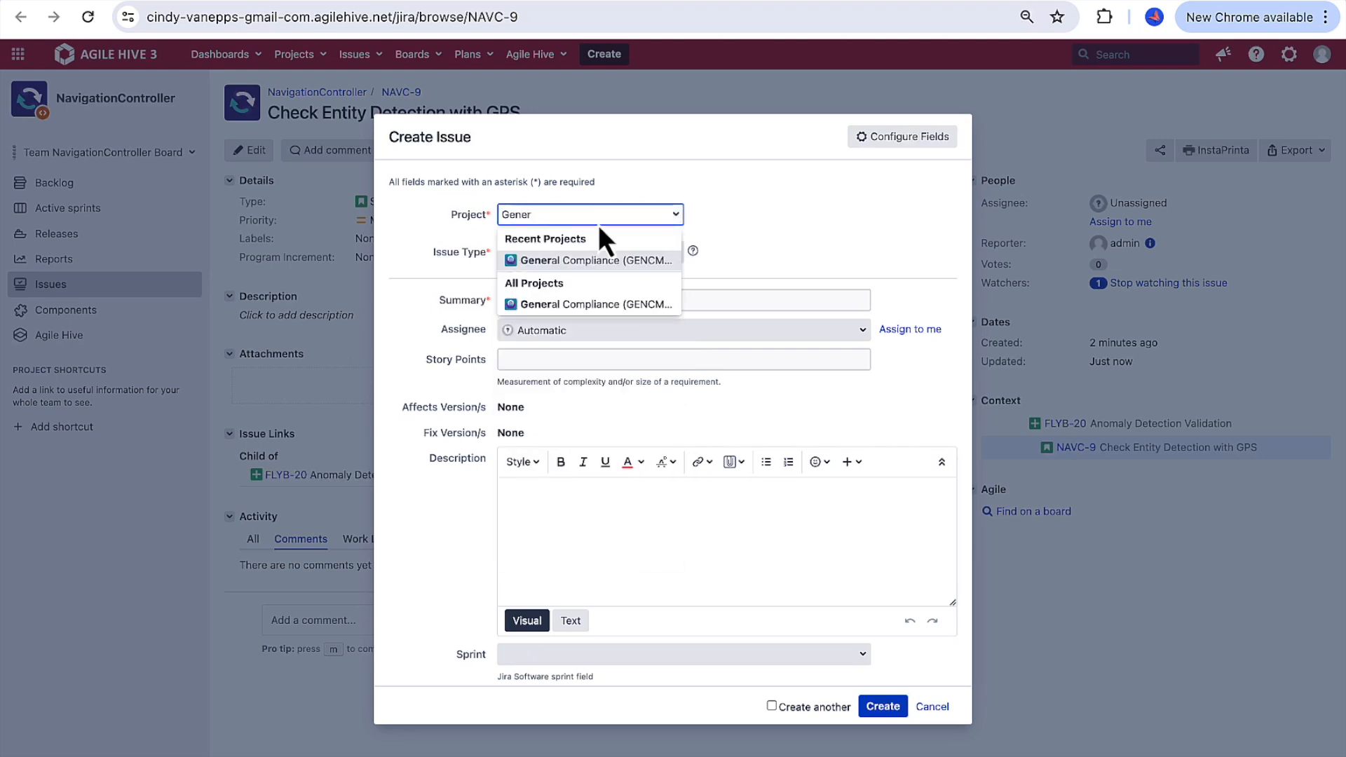
pyautogui.click(636, 260)
pyautogui.write('GPS')
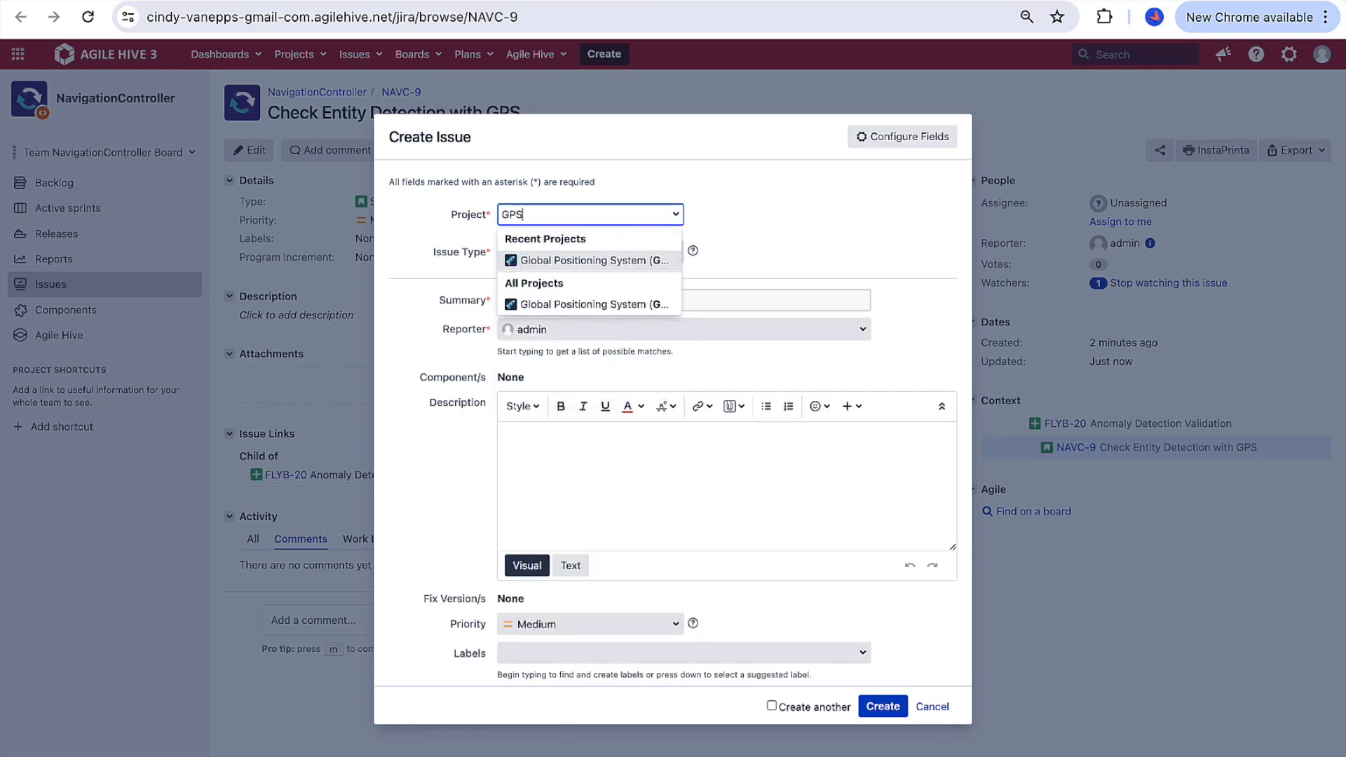
pyautogui.click(631, 263)
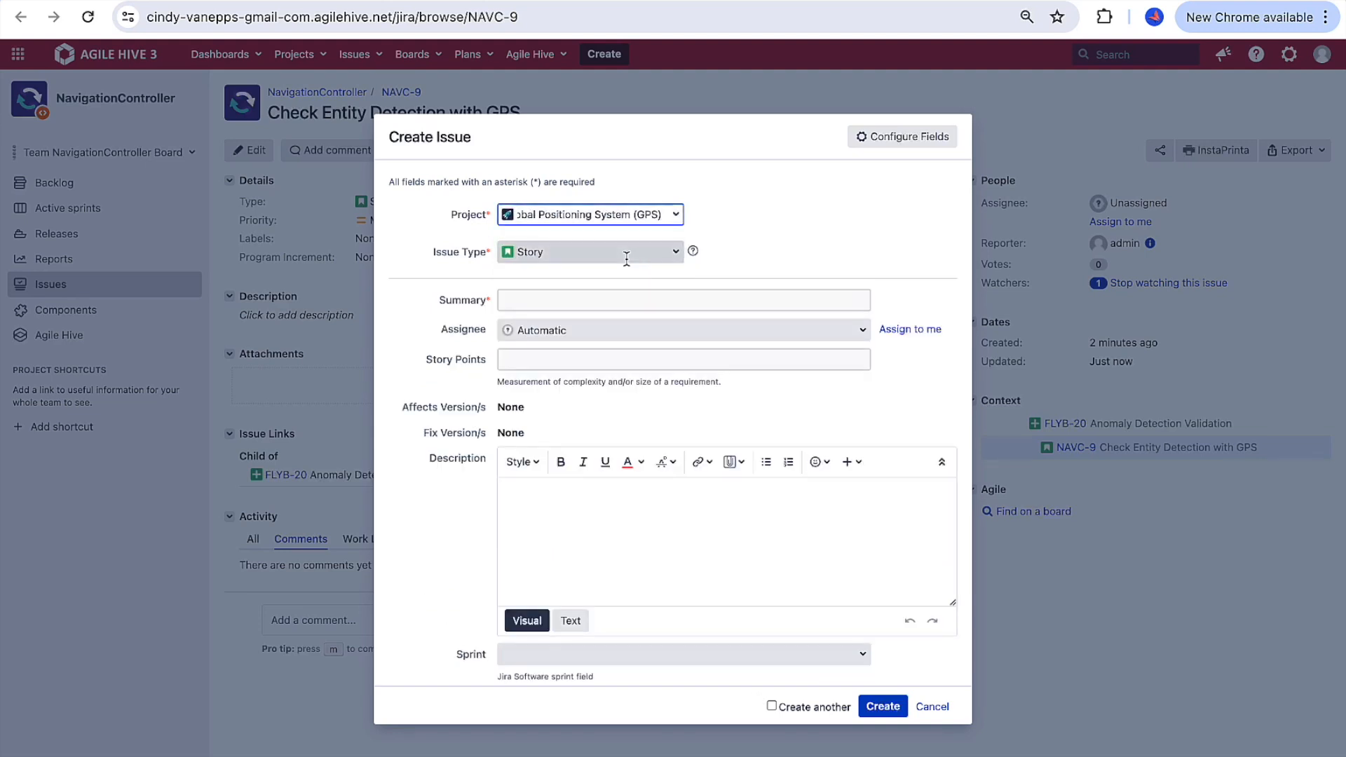
# Step: Give the new GPS story the summary "Confirm Entity Detection"
pyautogui.click(590, 300)
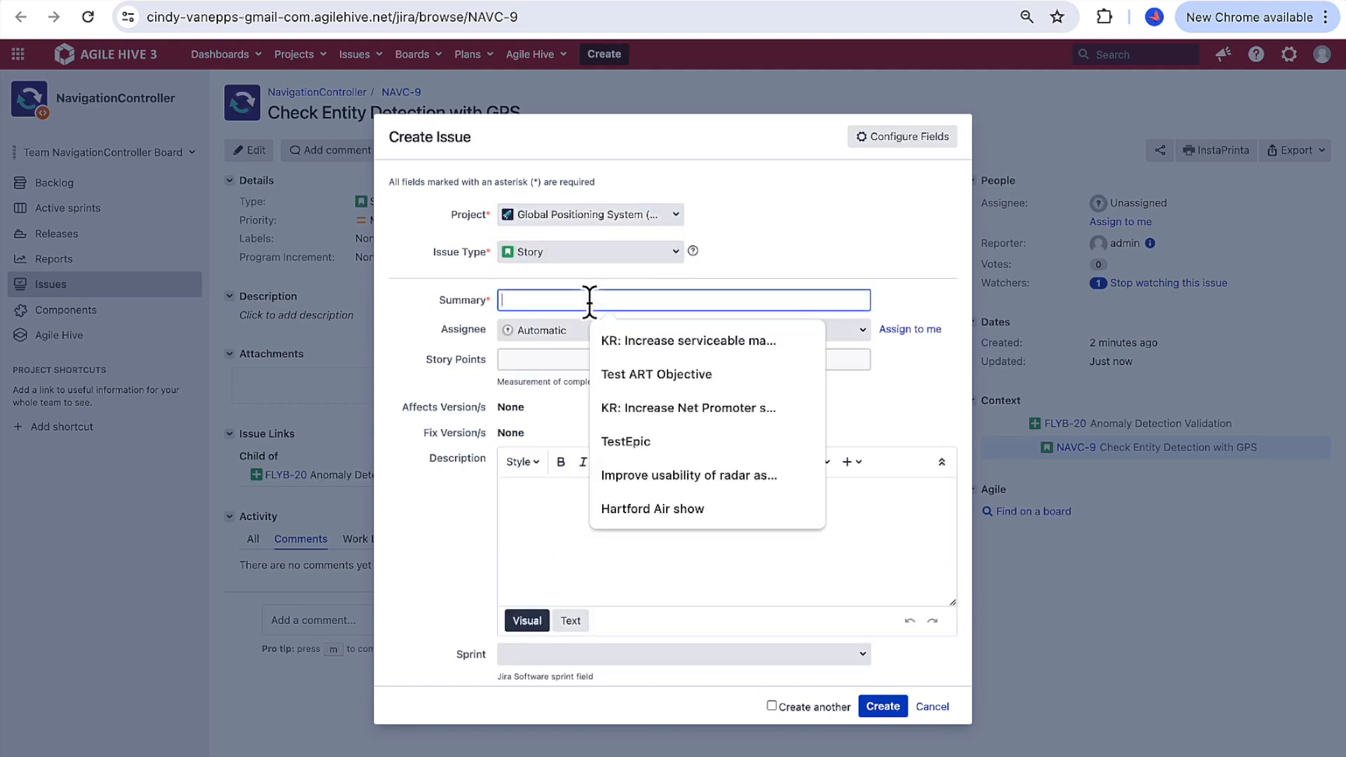
pyautogui.write('Confirm')
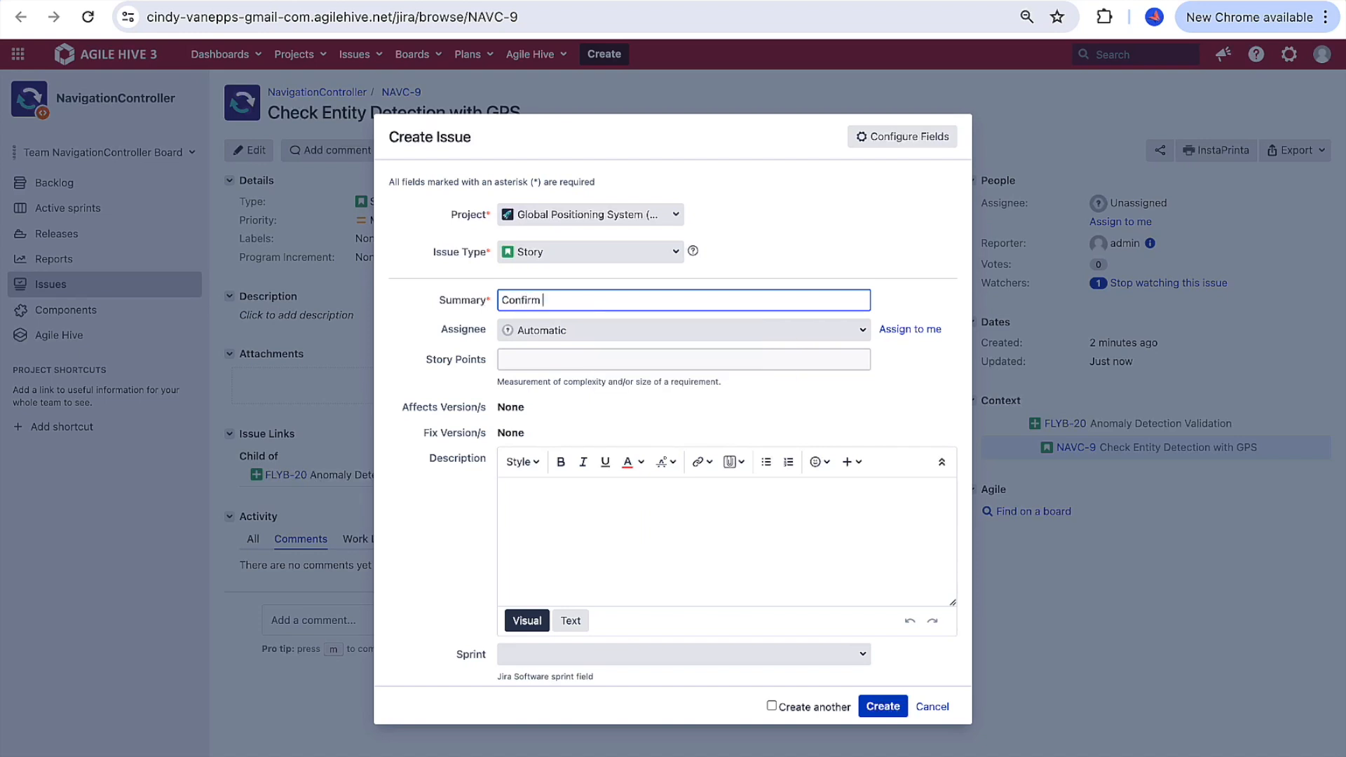
pyautogui.write(' Entity Detection')
# Step: Link the new story as Child of FLYB-20, Anomaly Detection Validation, and create it
pyautogui.scroll(-2, 614, 532)
pyautogui.scroll(-3, 615, 532)
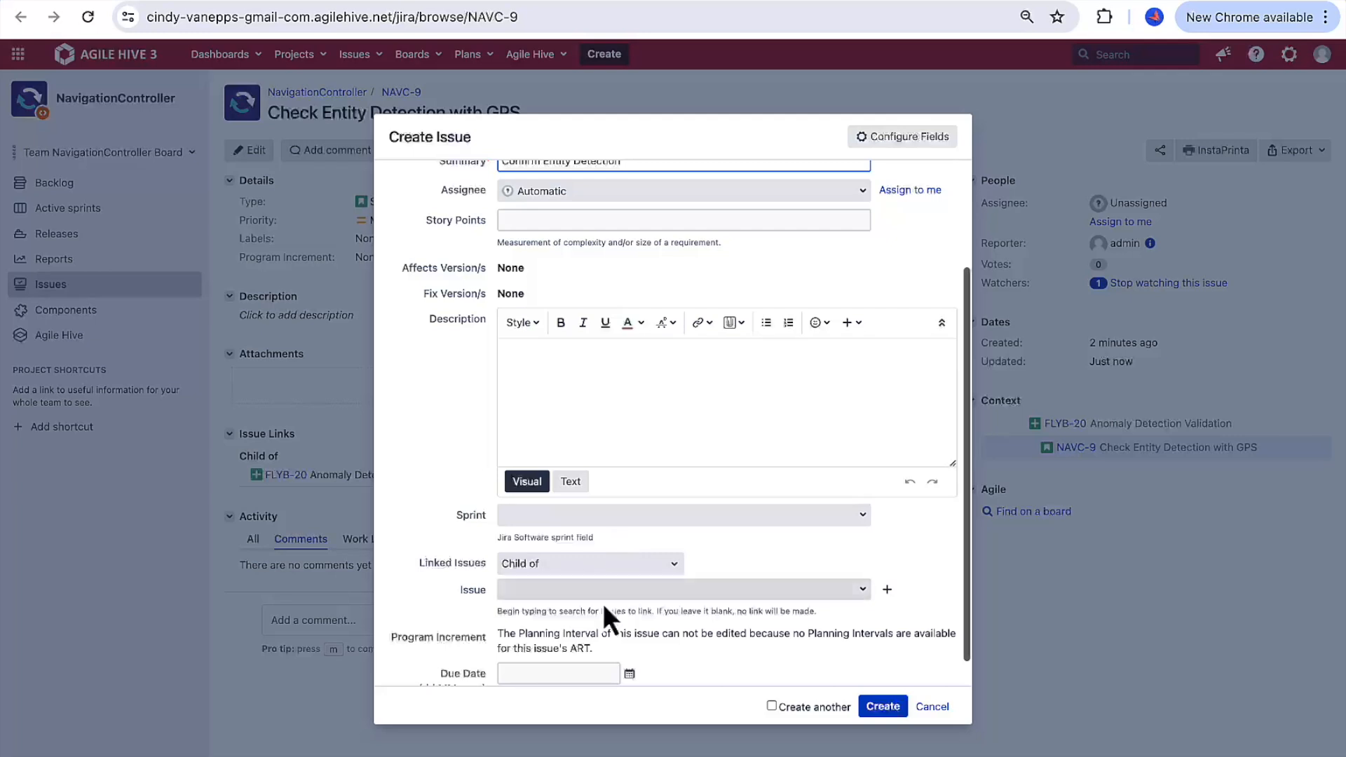
pyautogui.click(598, 592)
pyautogui.write('F')
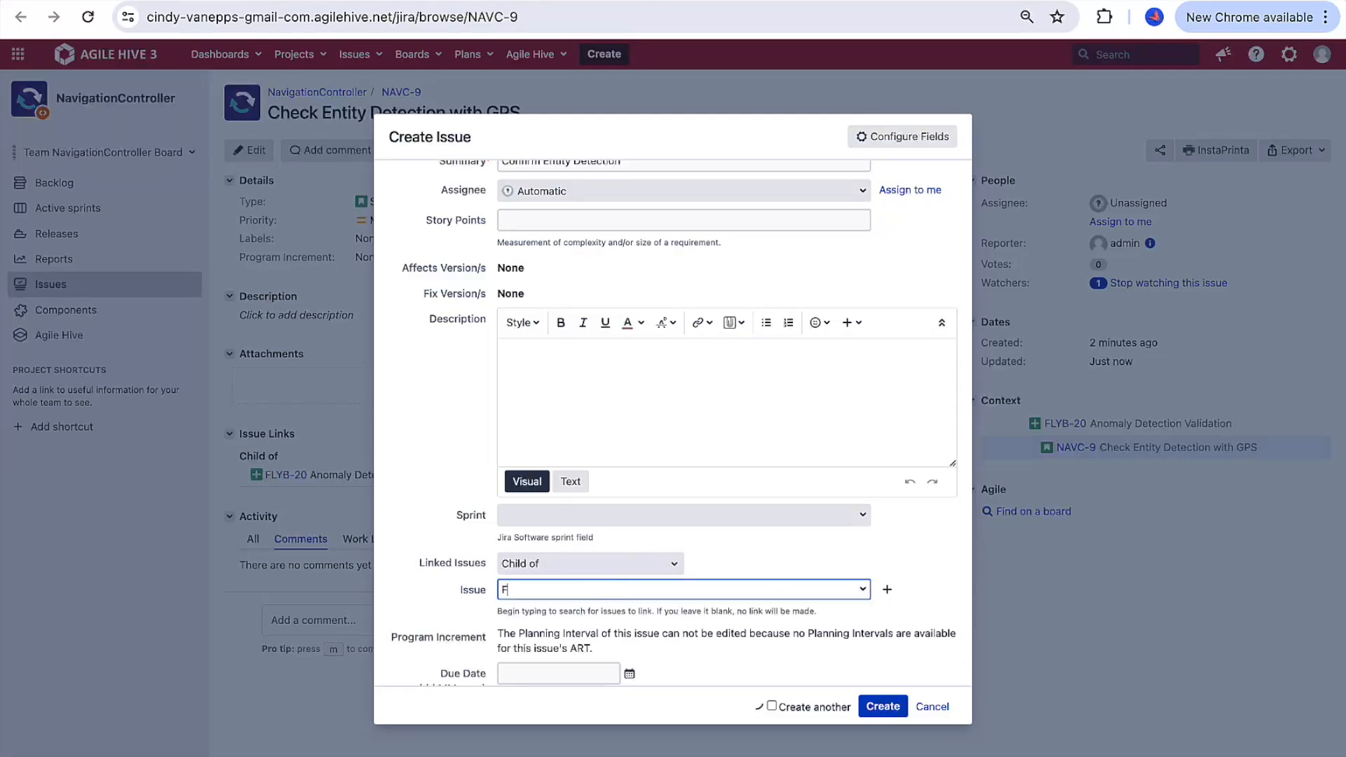
pyautogui.write('LYB-20')
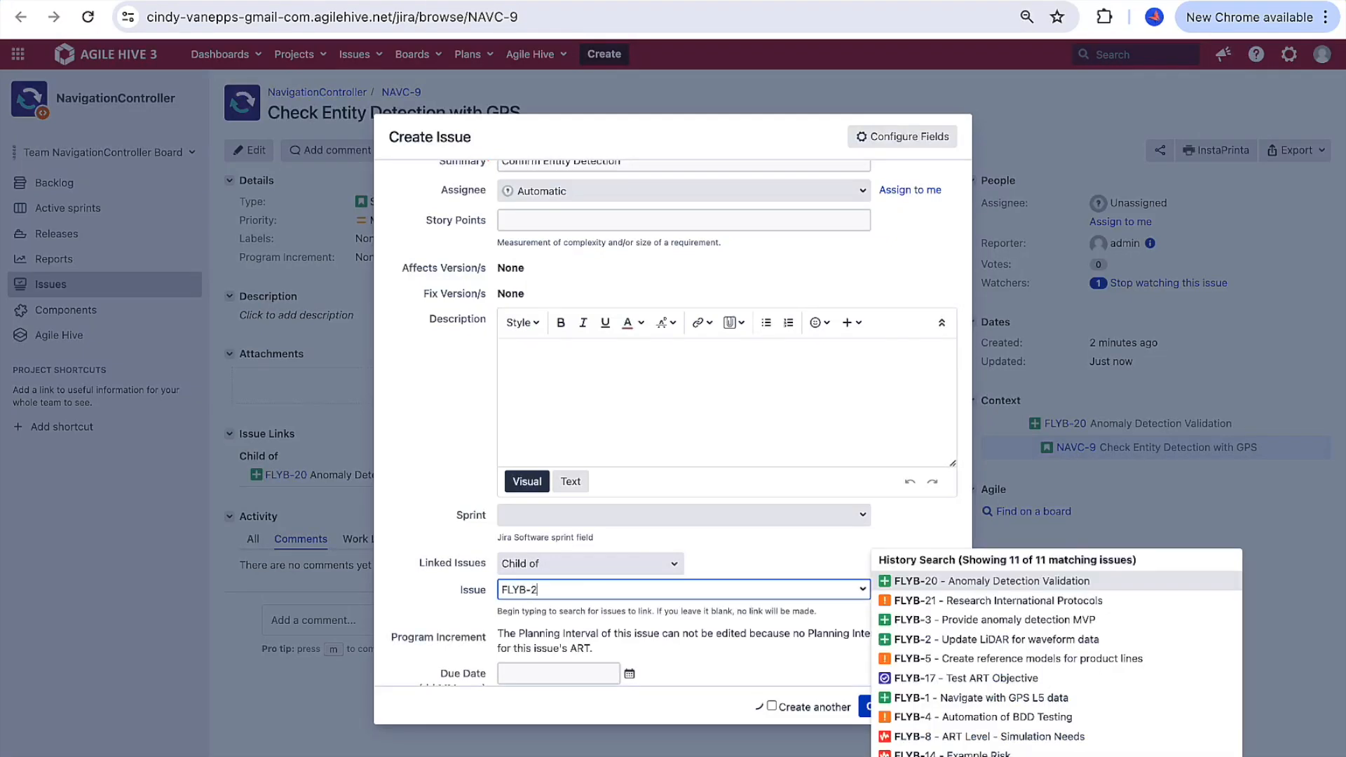
pyautogui.click(899, 582)
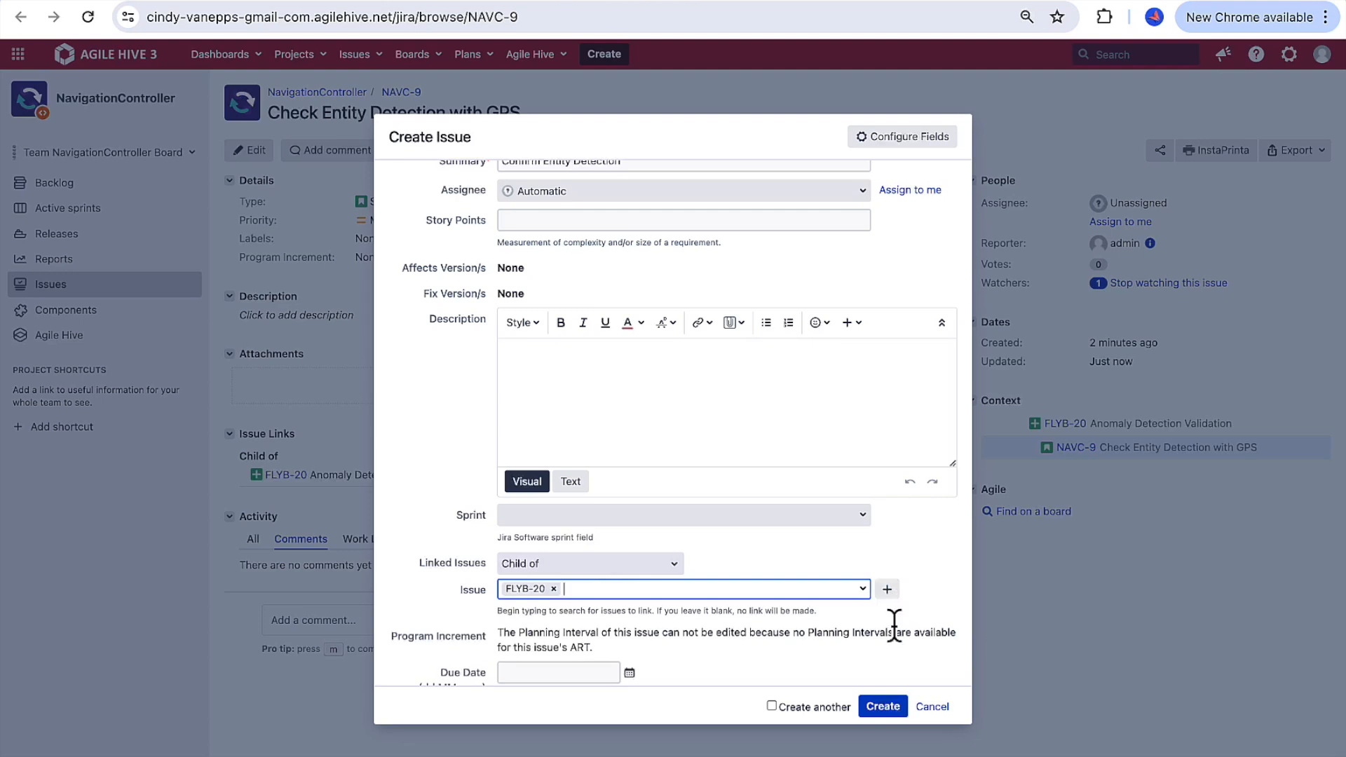
pyautogui.click(887, 710)
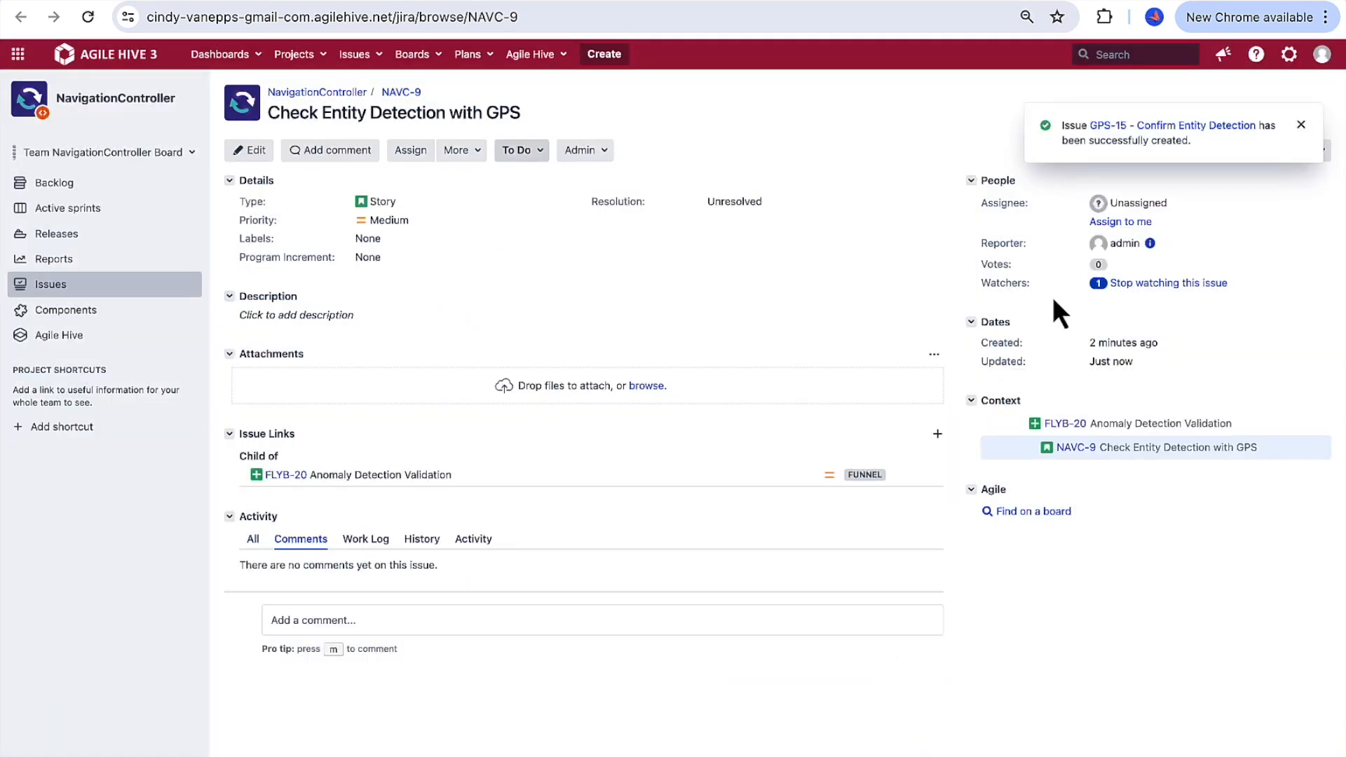
# Step: Open the Confirm Entity Detection story and review its acceptance criteria and comments
pyautogui.click(1164, 132)
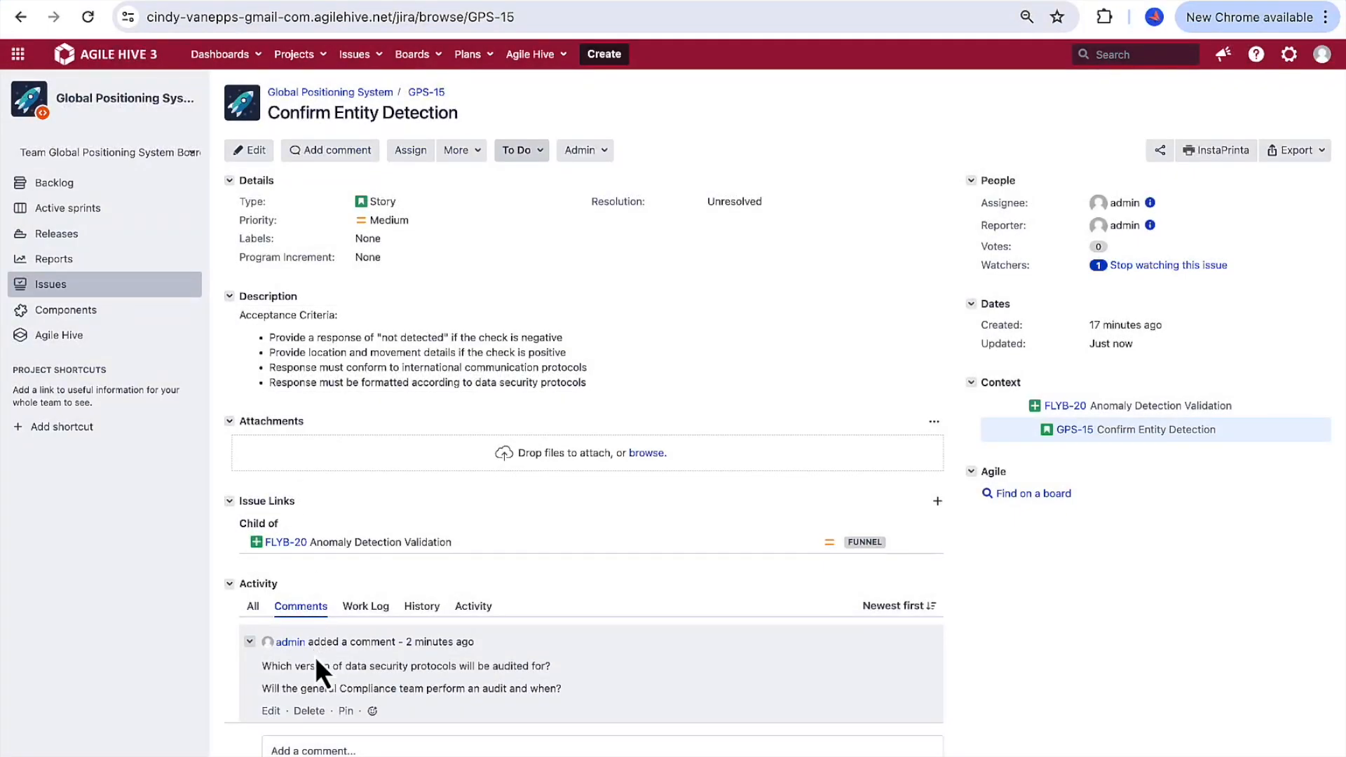
pyautogui.scroll(-1, 314, 656)
pyautogui.scroll(-1, 314, 656)
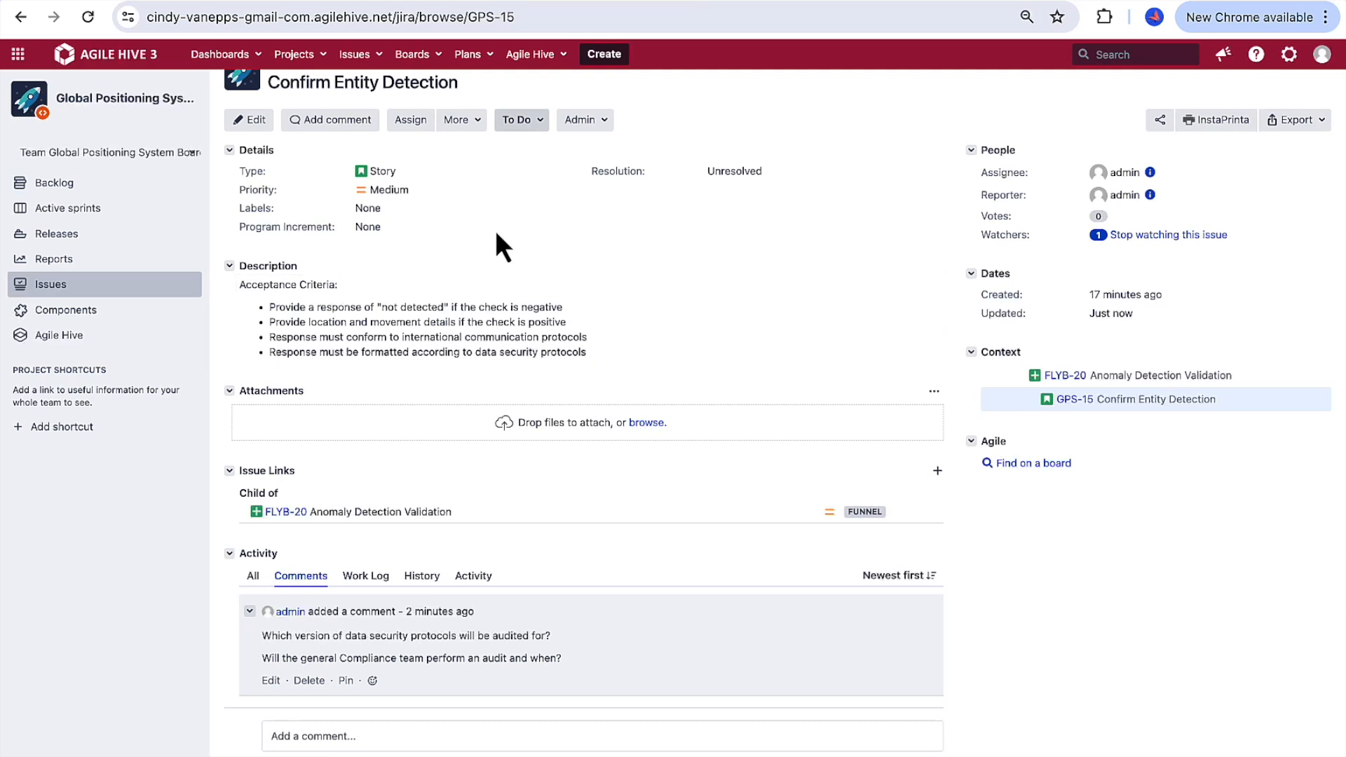
# Step: Switch to the General Compliance audit story and open its parent feature FLYB-20 in a new browser tab
pyautogui.click(948, 2)
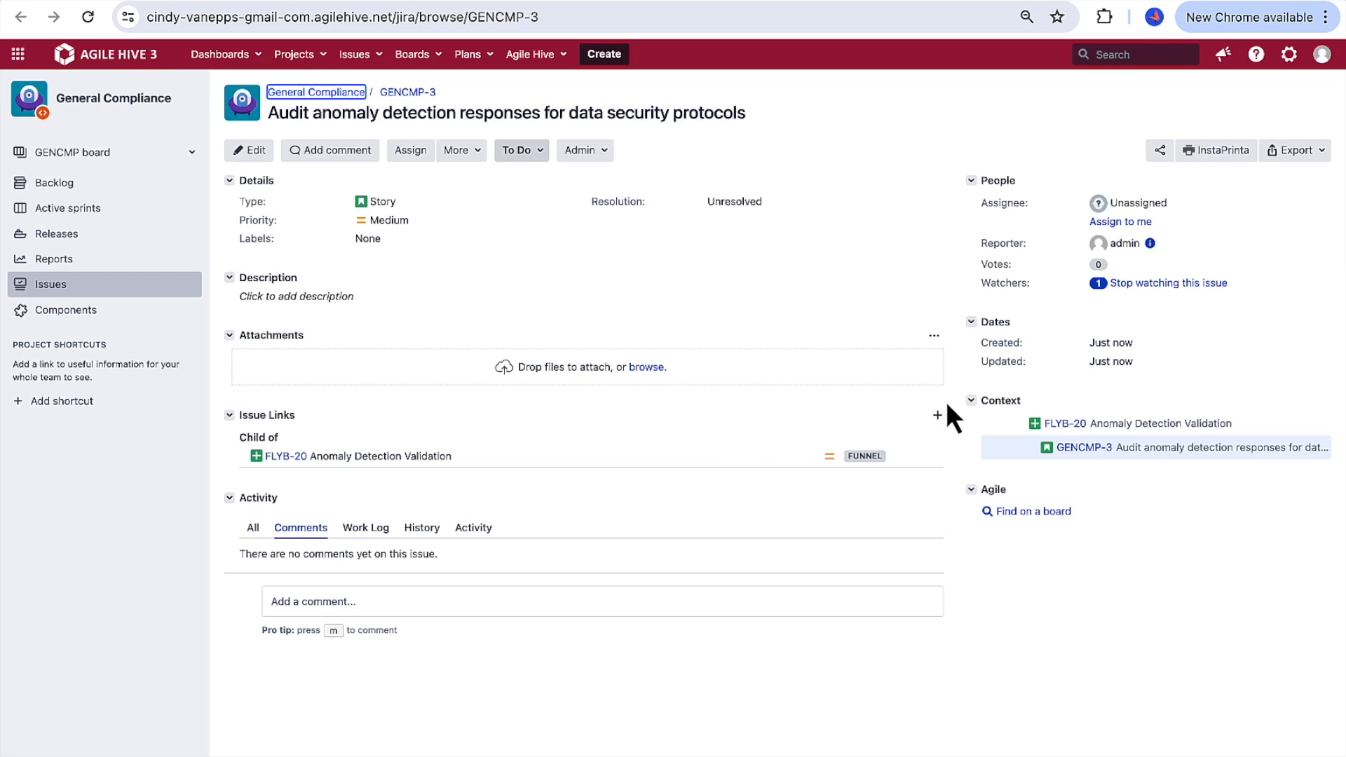
pyautogui.rightClick(1061, 425)
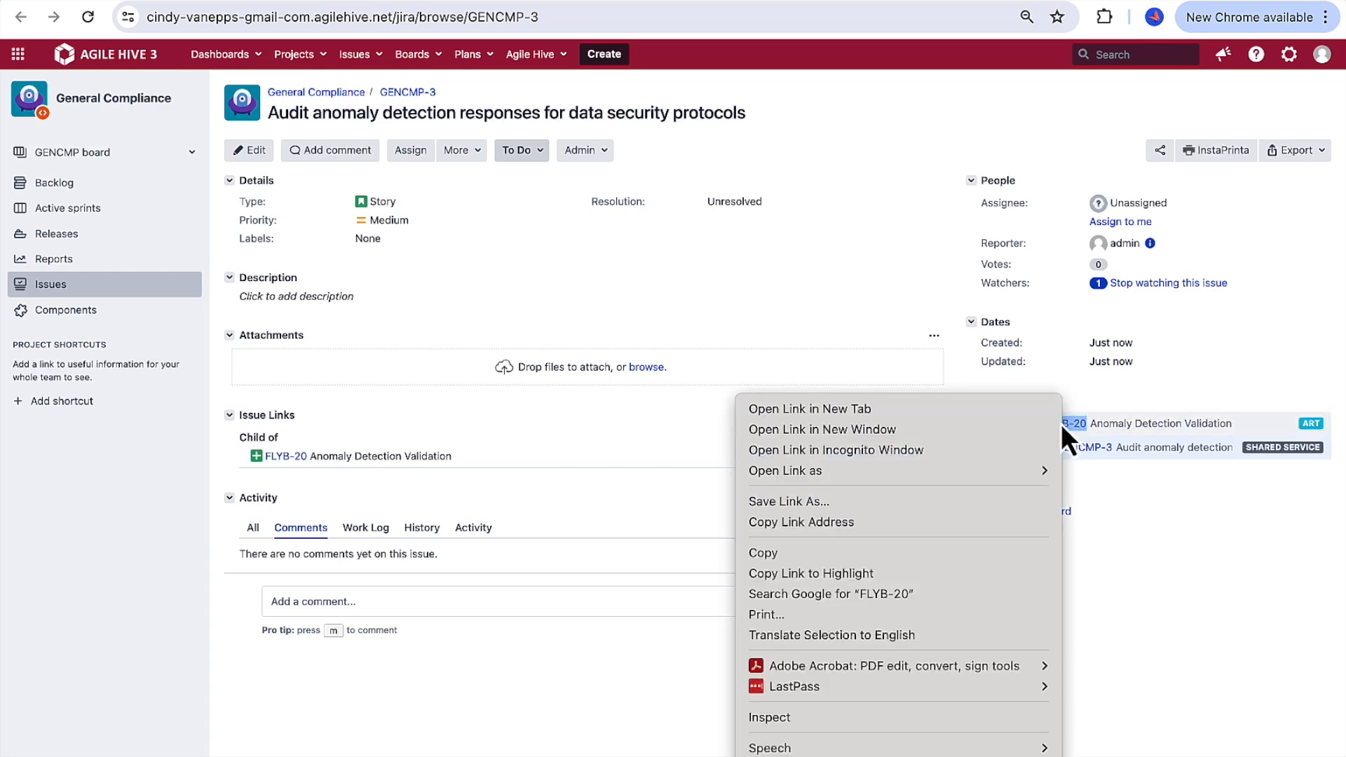
pyautogui.click(995, 409)
pyautogui.click(1115, 3)
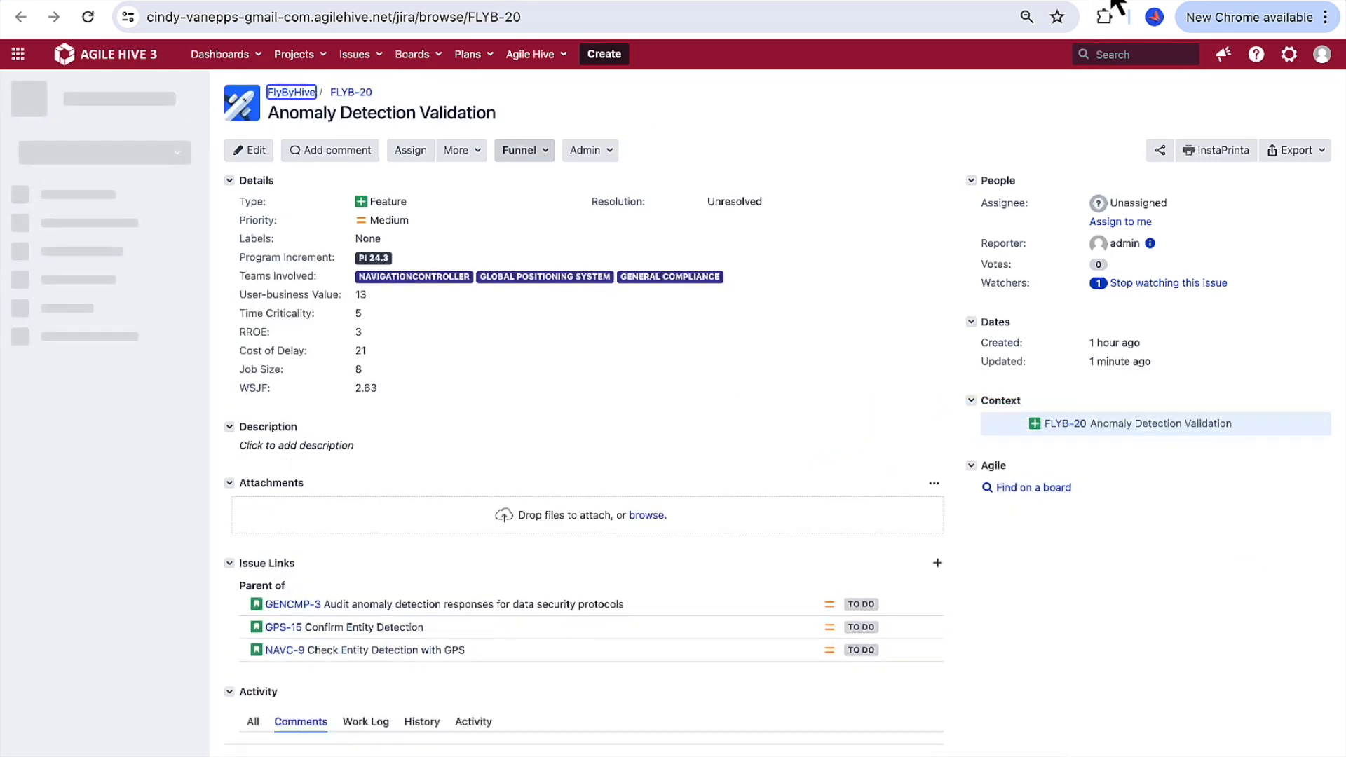
# Step: Review feature FLYB-20's teams involved and child stories, and check the FlyByHive ART report for PI 24.3
pyautogui.scroll(-1, 719, 550)
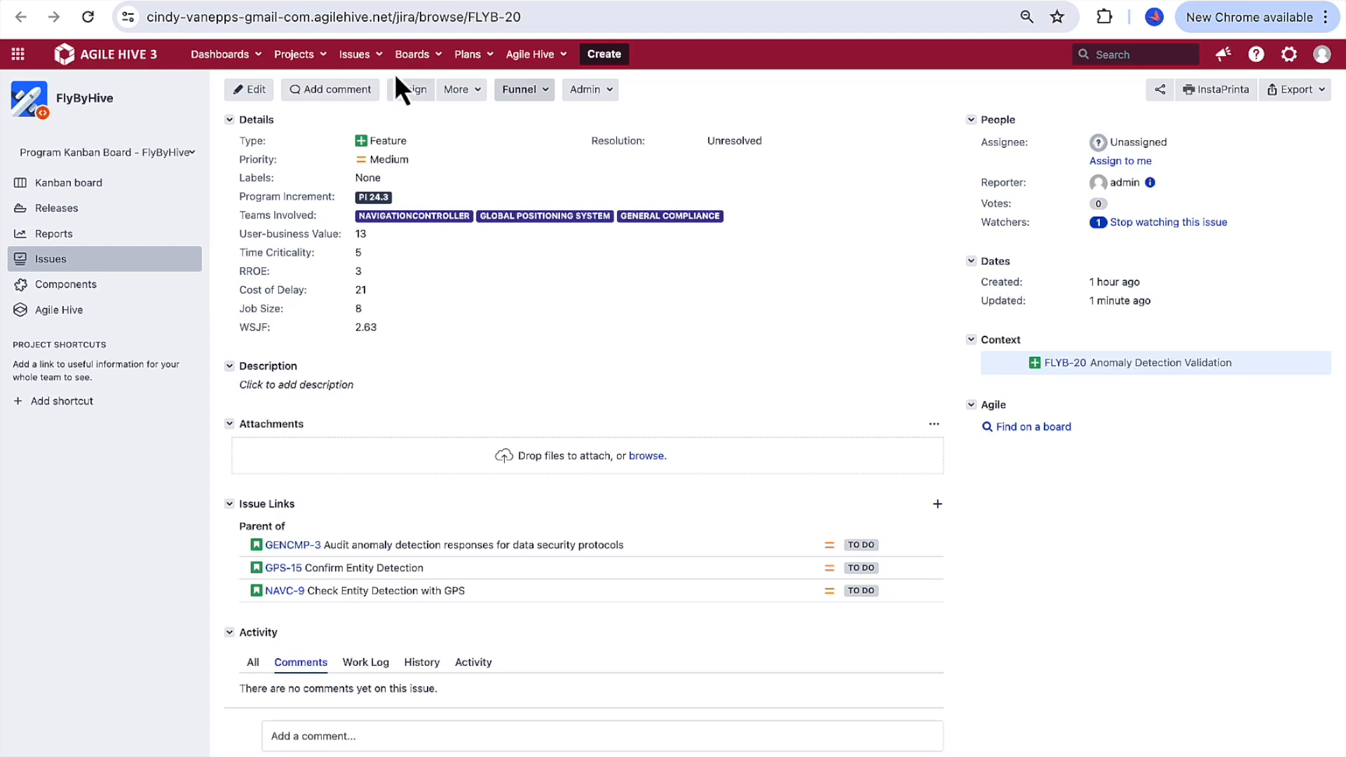
pyautogui.click(305, 1)
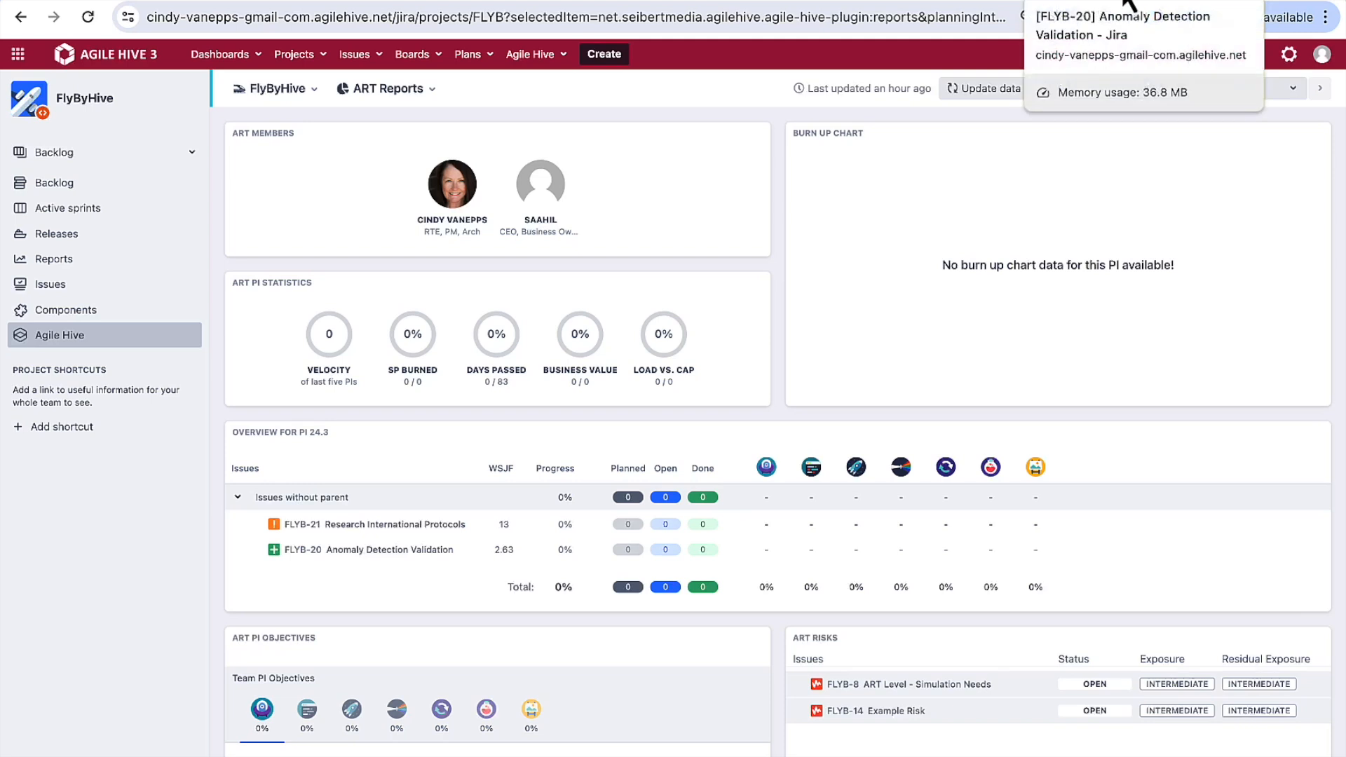
pyautogui.click(1119, 2)
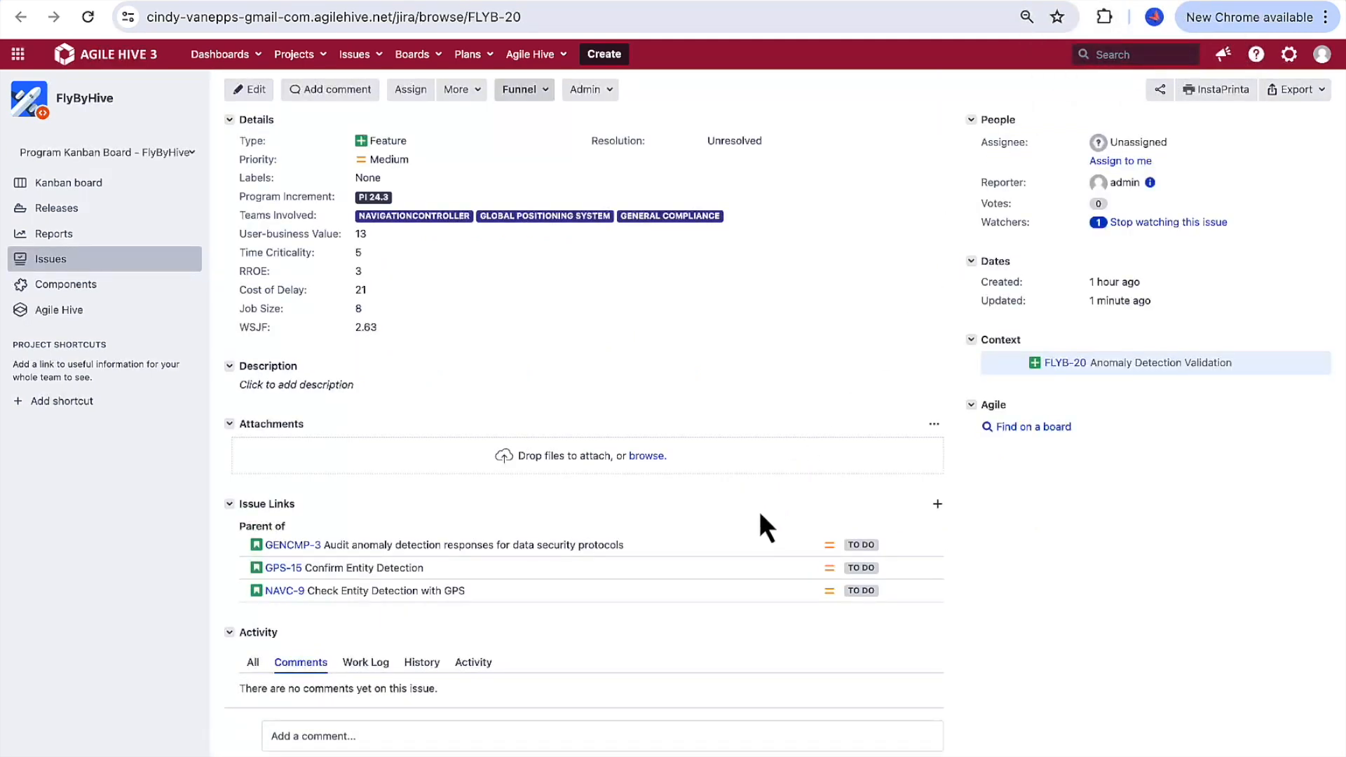